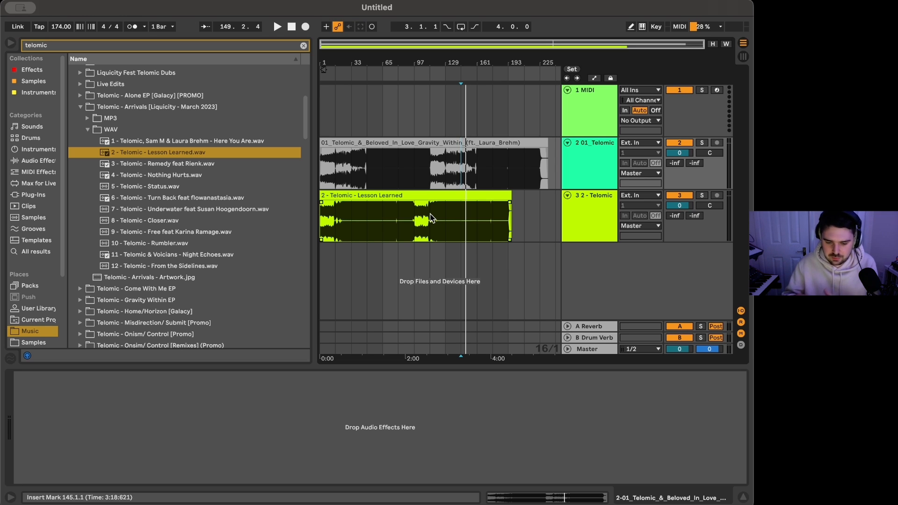
Inspect the section boundaries of the two reference tracks, from bar 49 to 113 in the first and bar 33 to 97 in the second
click(592, 132)
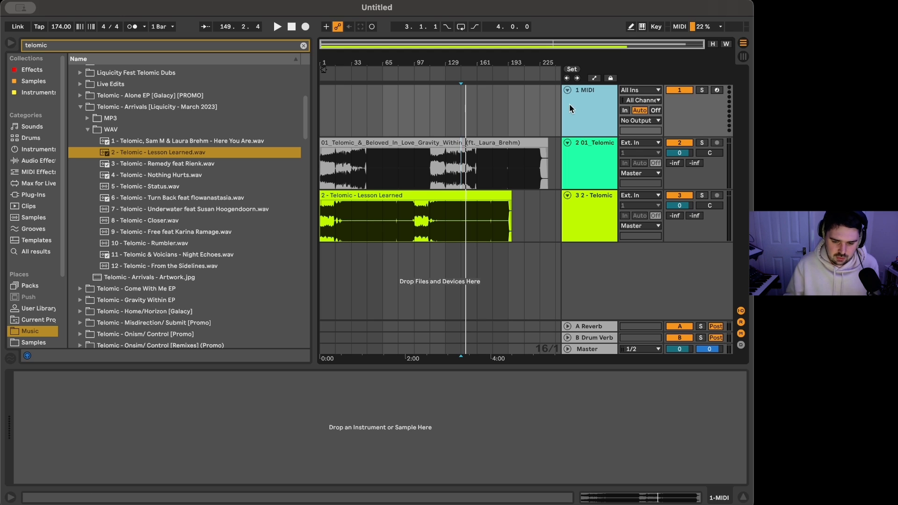
click(578, 154)
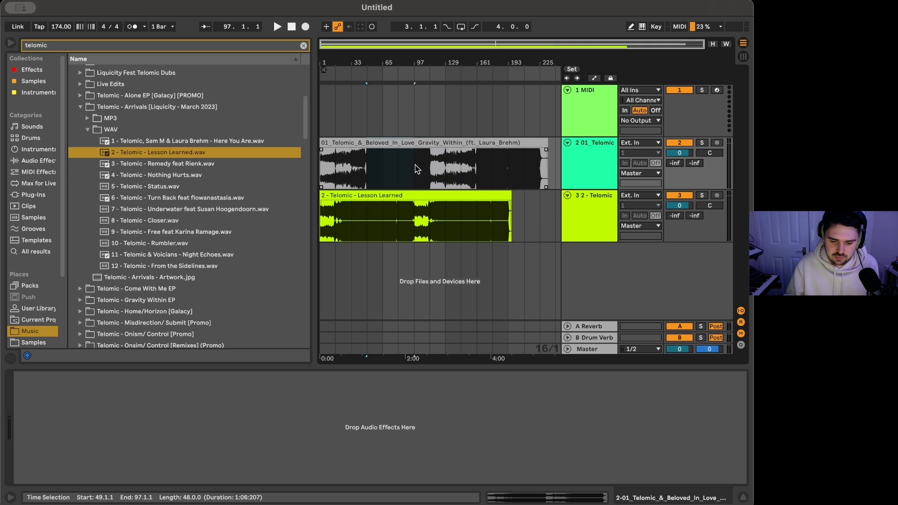
click(430, 168)
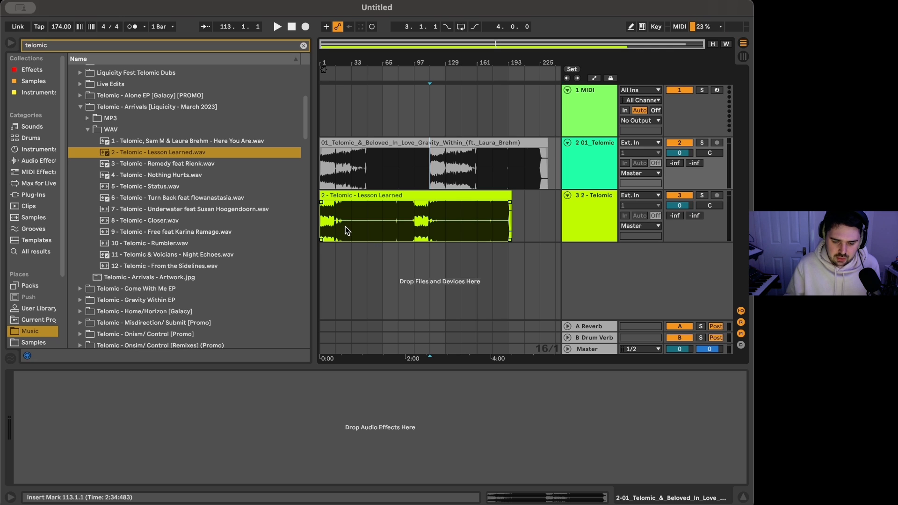
drag(349, 229, 414, 229)
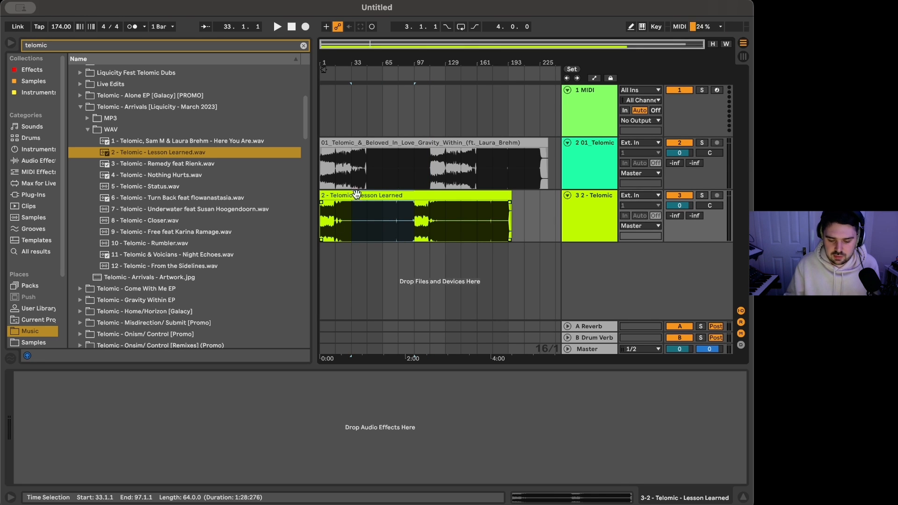
click(364, 131)
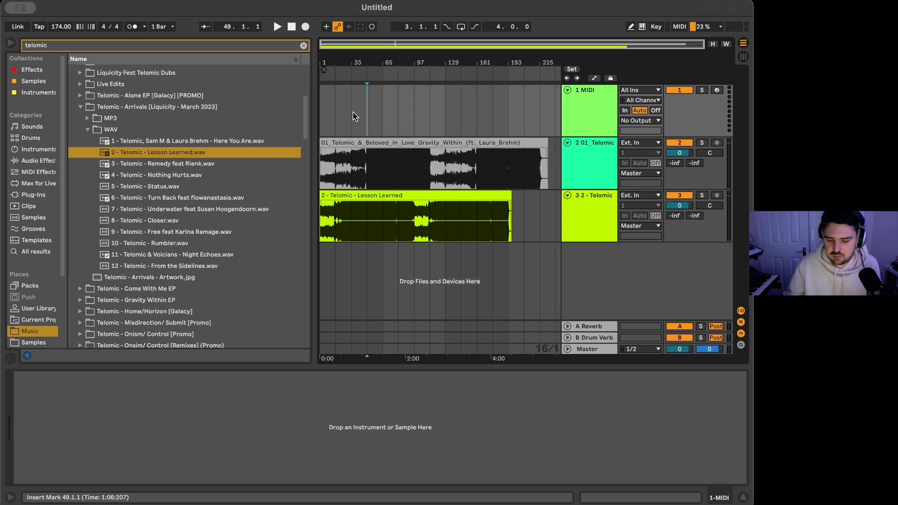
Rename the MIDI track as Structure
click(583, 120)
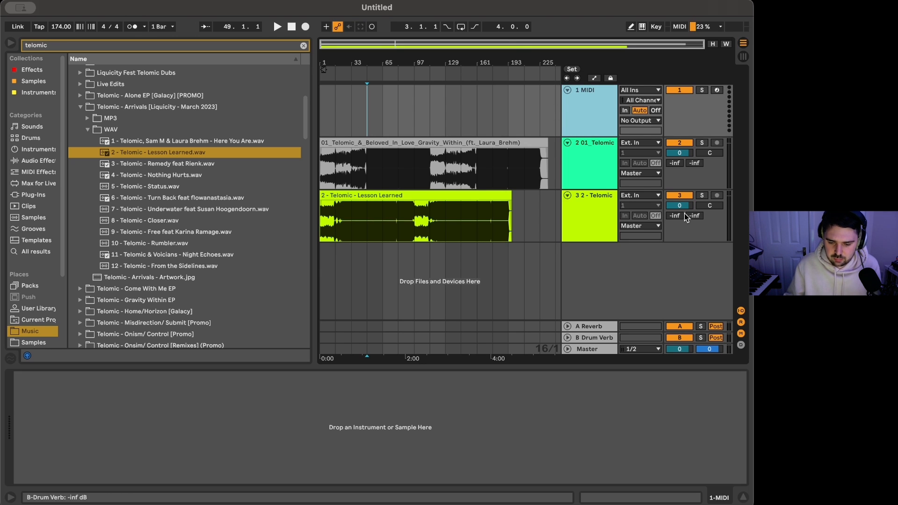
key(super+r)
text(Struct)
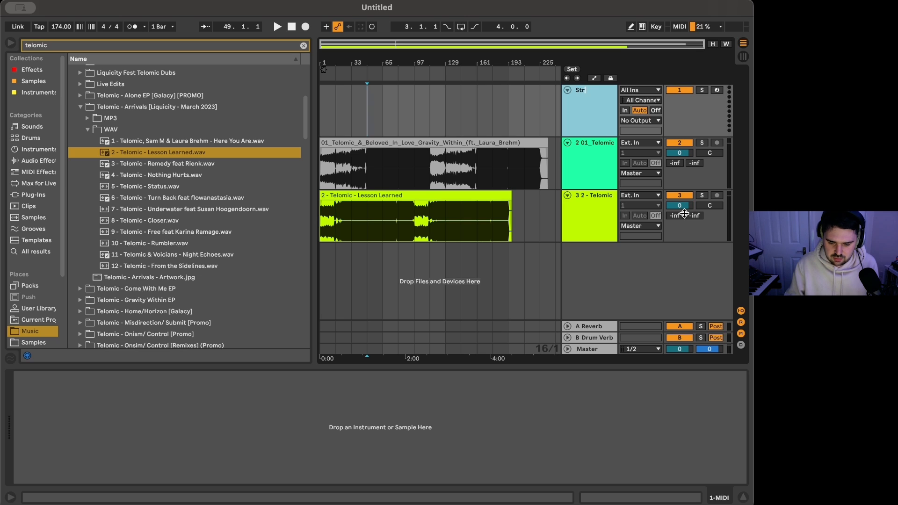
text(ure)
key(Return)
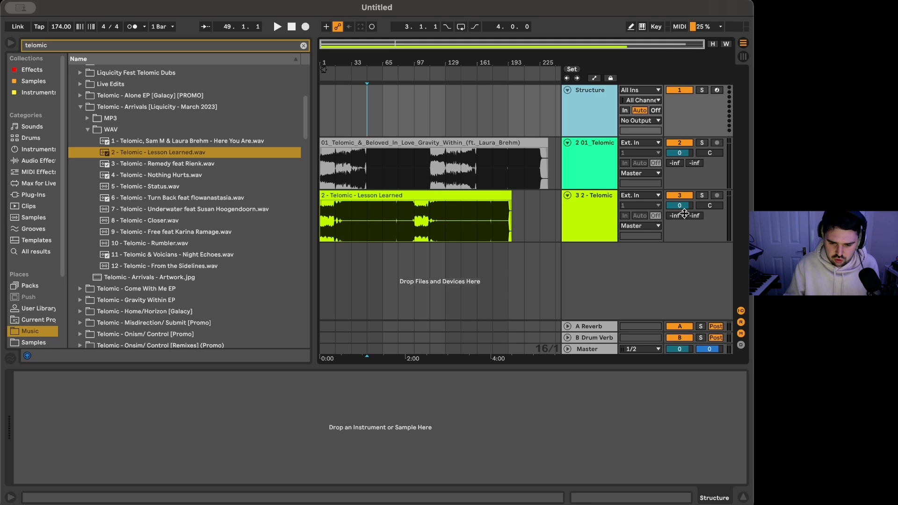
Hide the browser and create an empty MIDI clip from bar 1 to bar 17 on the Structure track
click(330, 108)
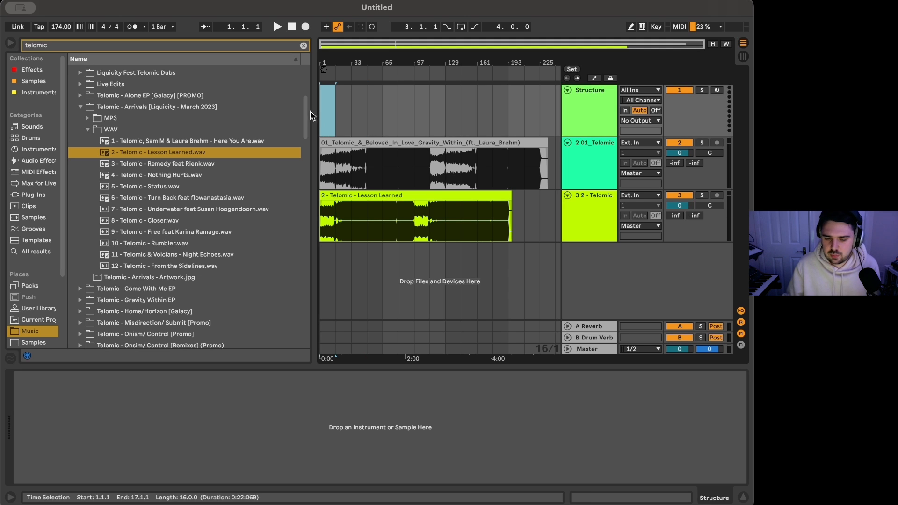
click(568, 92)
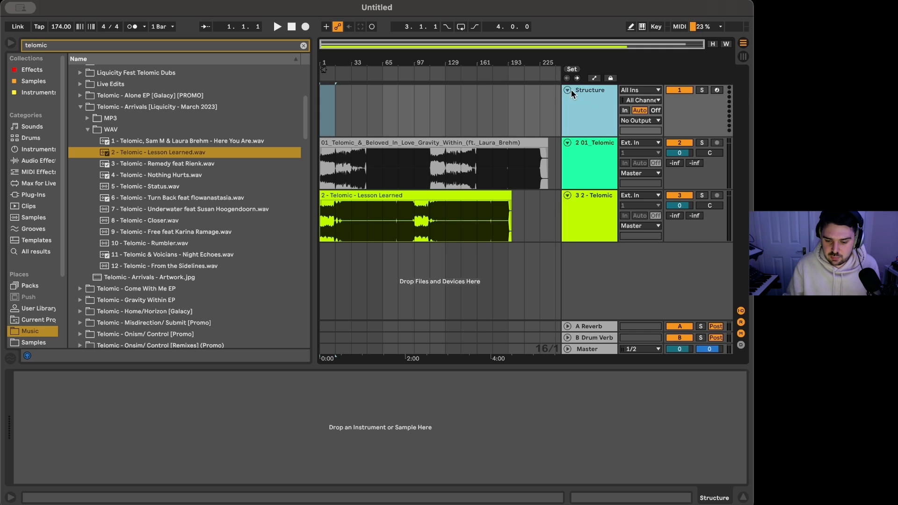
click(567, 90)
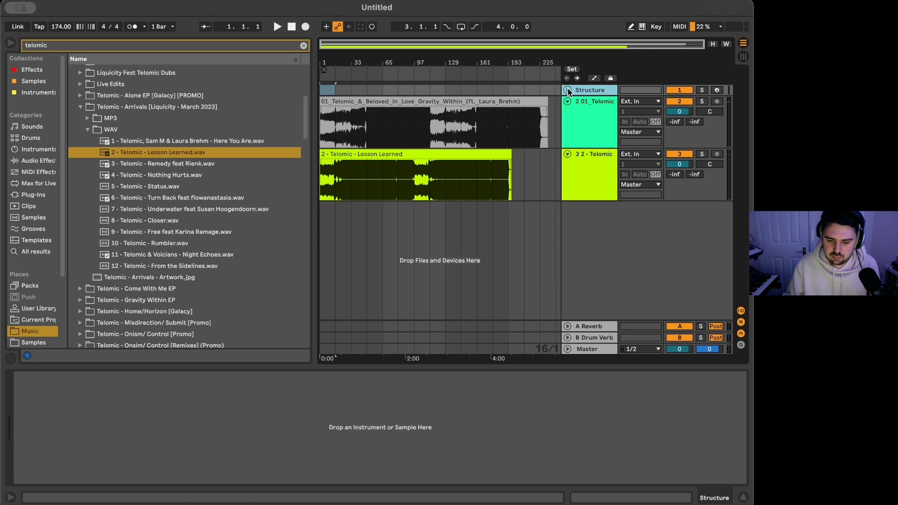
click(567, 91)
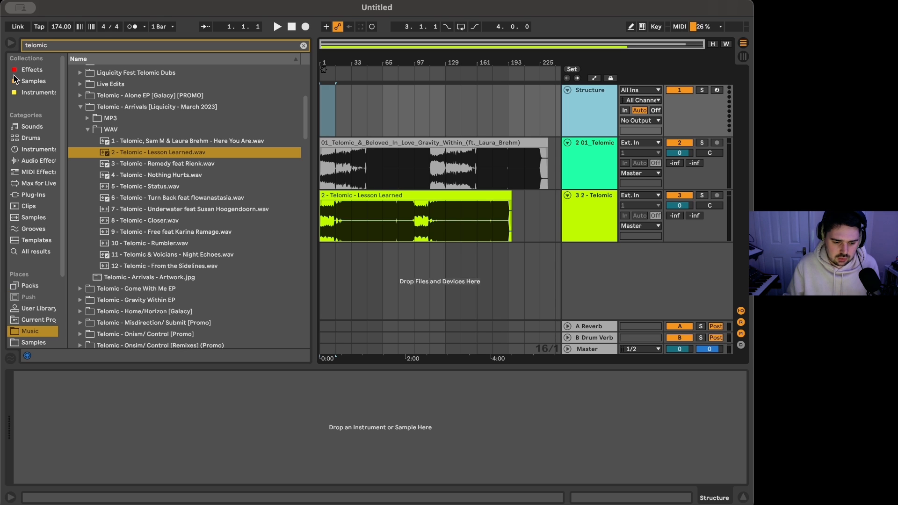
click(11, 43)
scroll(46, 116, up, 5)
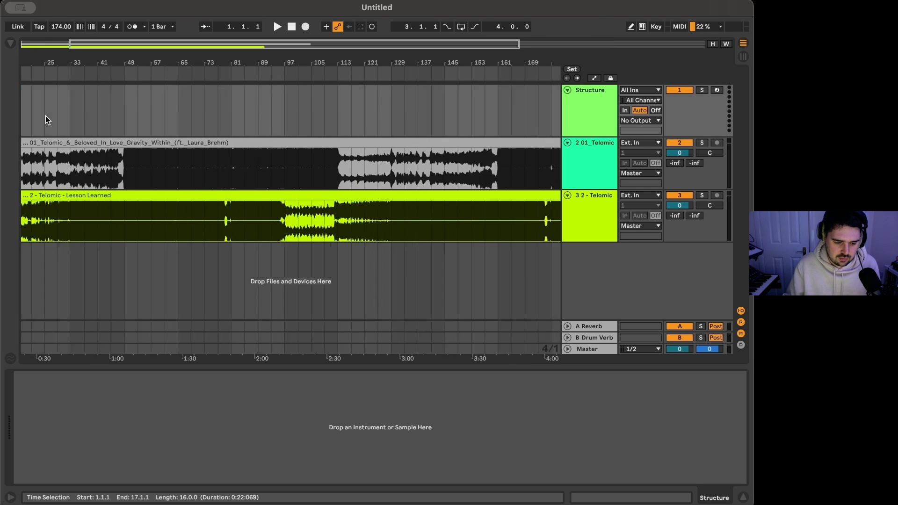
scroll(52, 115, left, 3)
scroll(69, 108, down, 3)
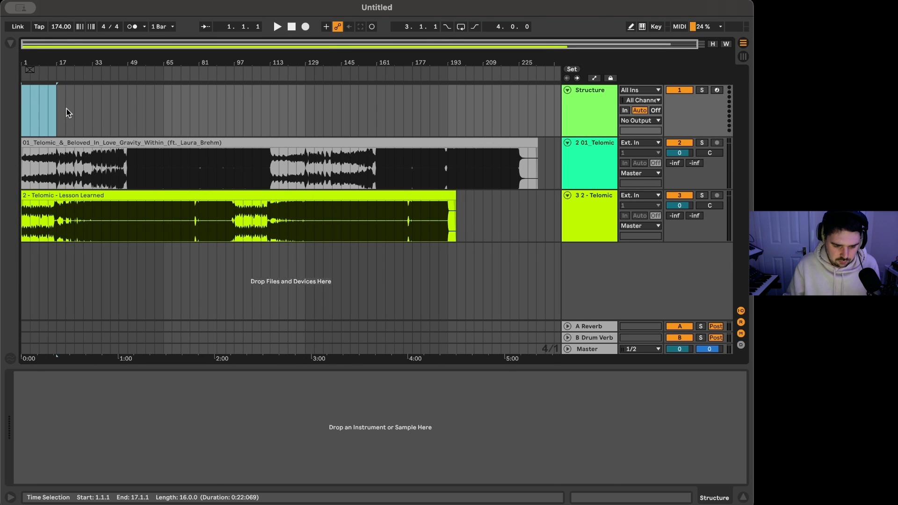
key(super+shift+m)
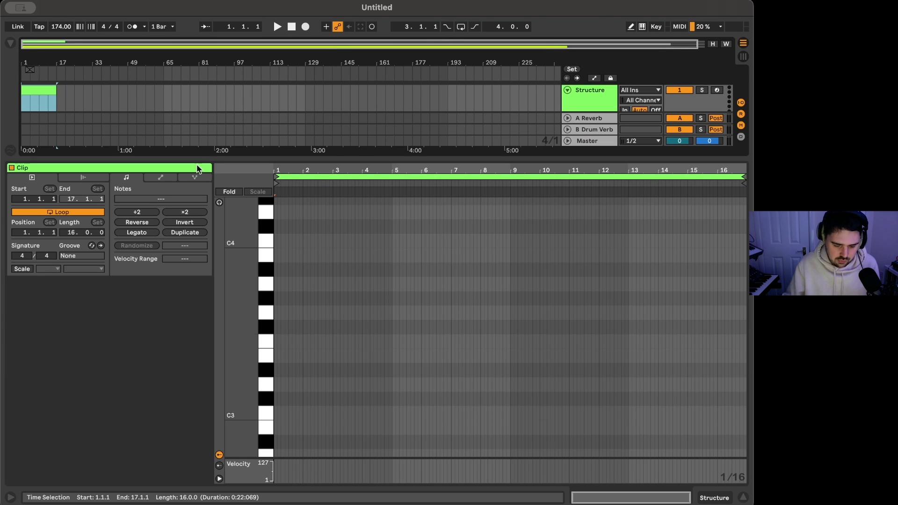
click(716, 498)
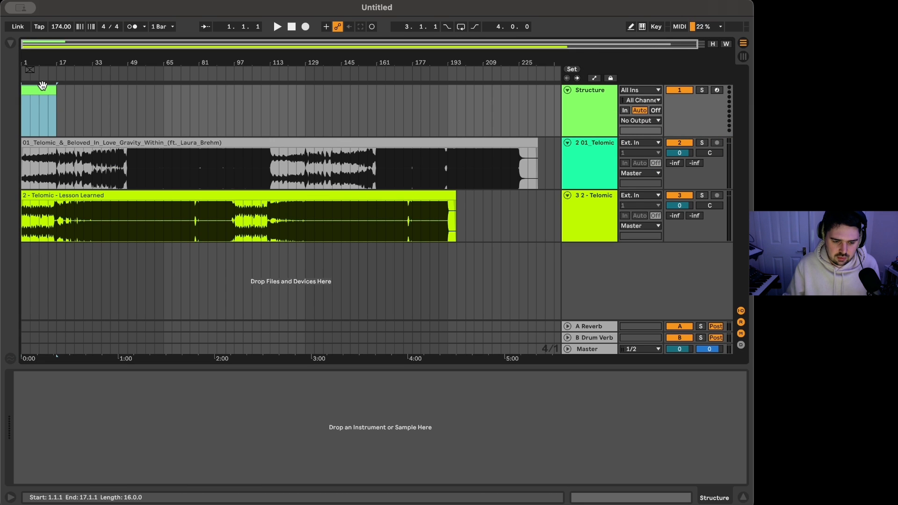
Duplicate the 16-bar clip repeatedly along the Structure track so the copies run up to bar 225
scroll(124, 94, down, 1)
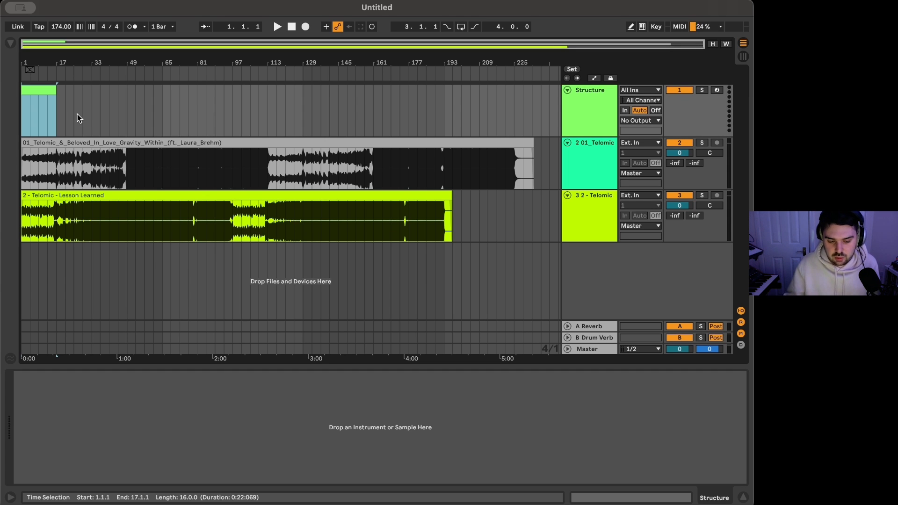
drag(119, 115, 125, 116)
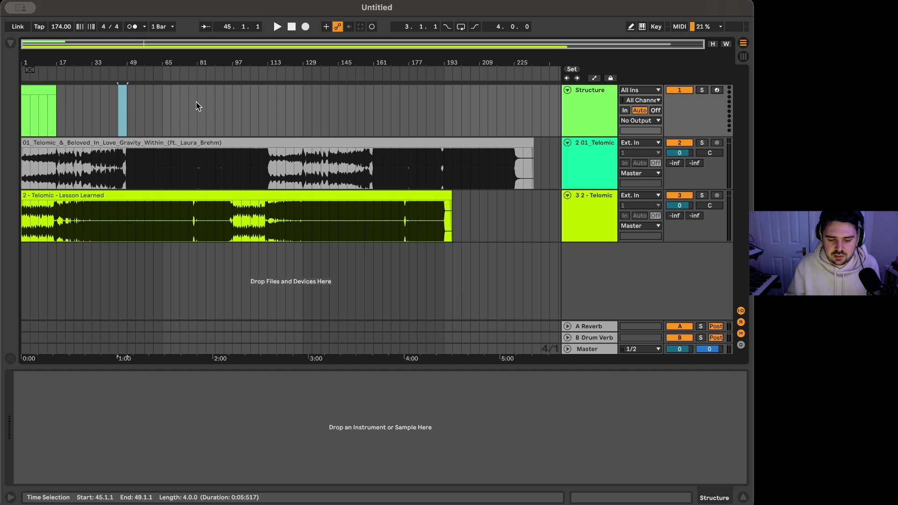
click(44, 89)
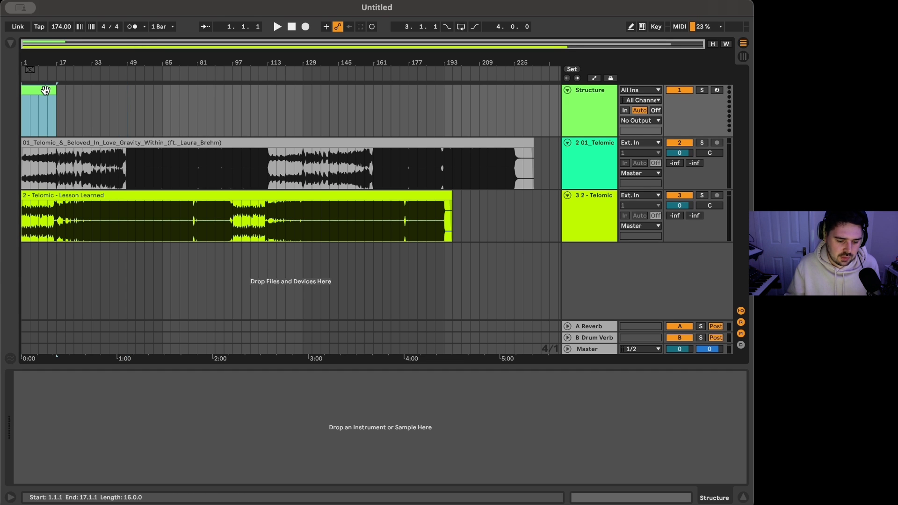
key(super+d)
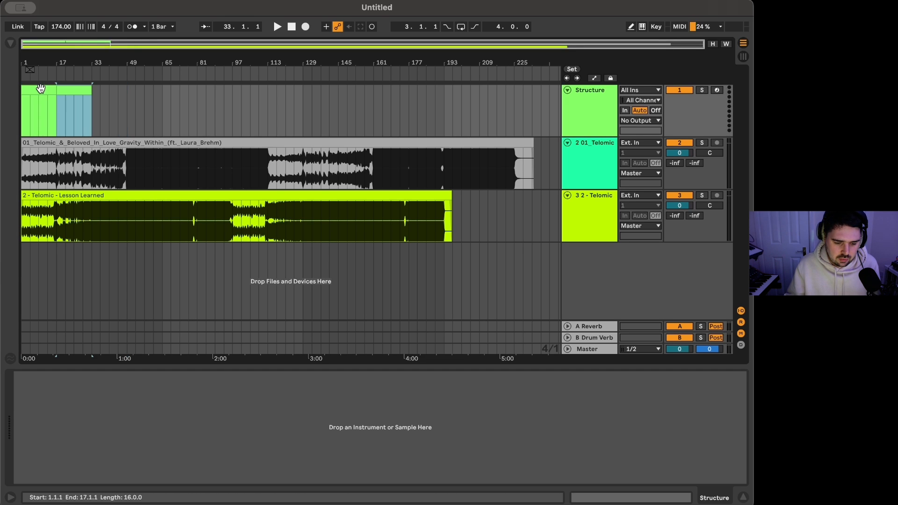
shift+click(41, 88)
key(super+d)
key(super+d)
key(super+d)
key(super+d)
key(super+d)
key(super+d)
key(super+d)
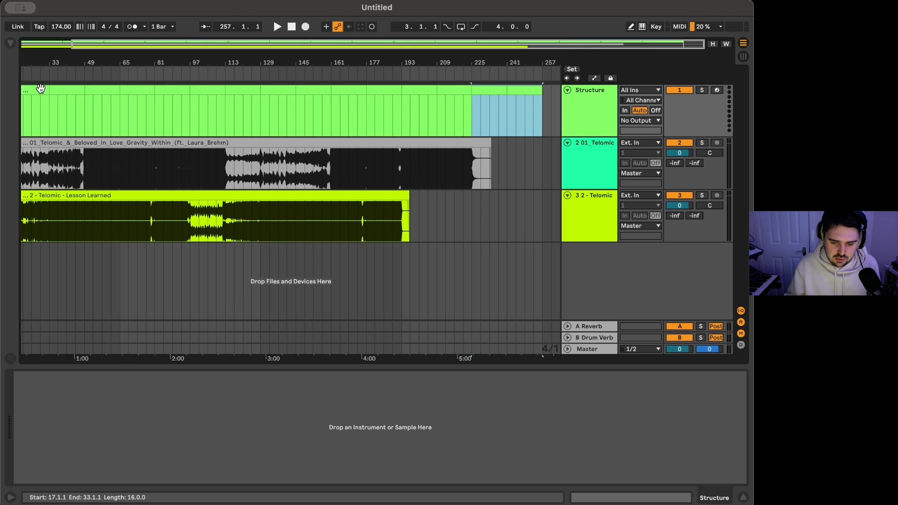
click(489, 112)
scroll(393, 115, left, 3)
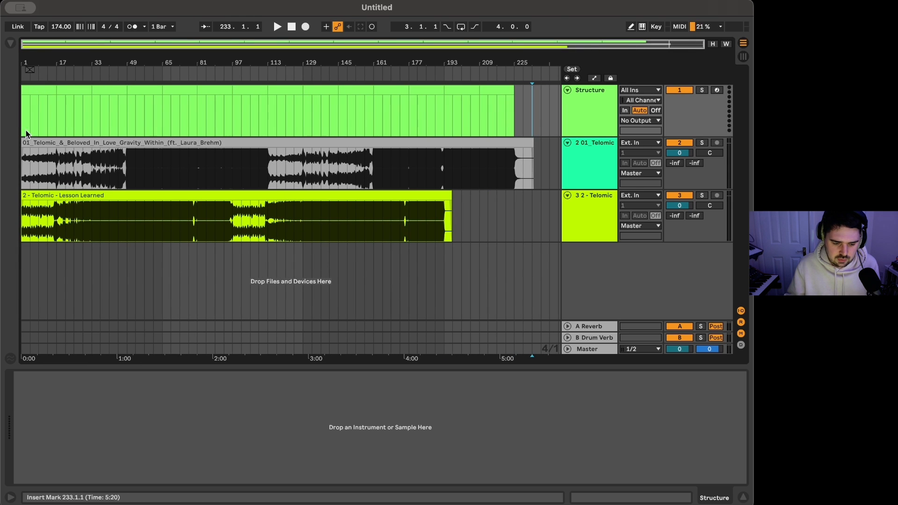
Check the section boundaries at bars 17 and 49 on the first reference track
click(39, 143)
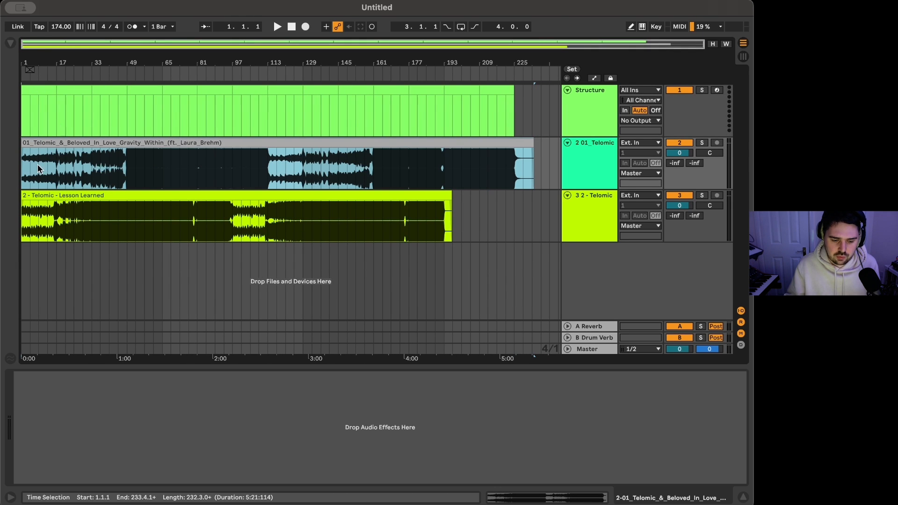
click(59, 173)
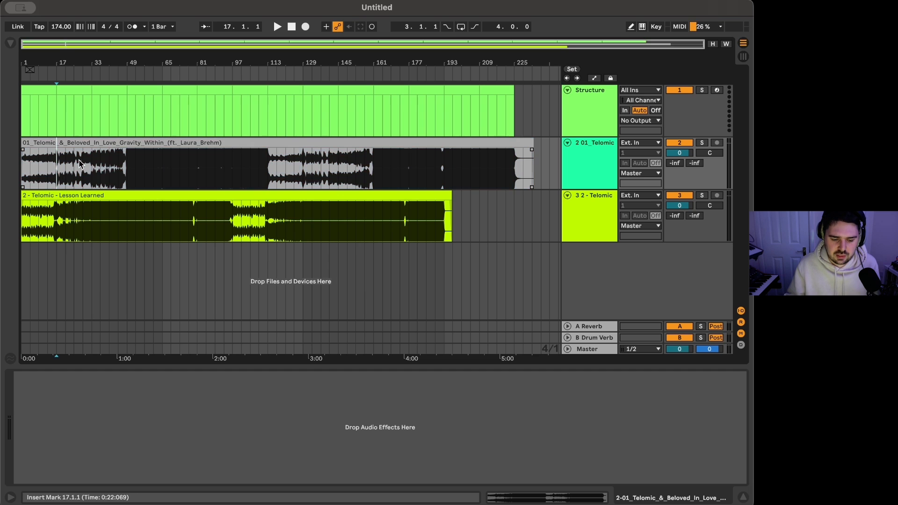
click(95, 168)
click(127, 168)
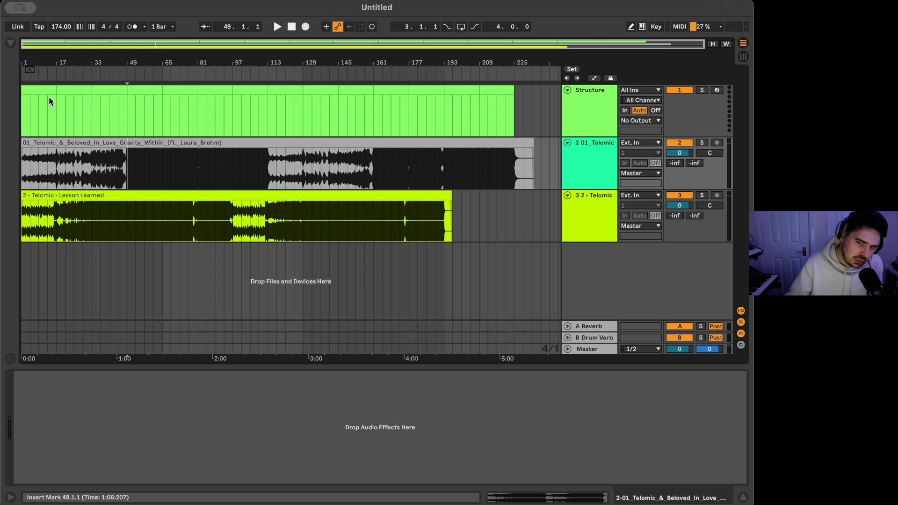
Solo the first reference track and listen to its opening section from bar 1 and from bar 13
click(36, 143)
key(plus)
key(plus)
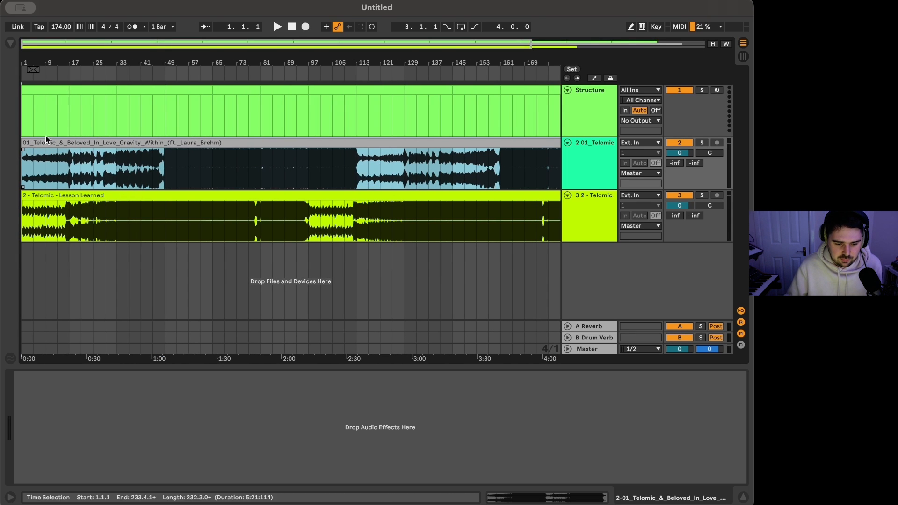
key(space)
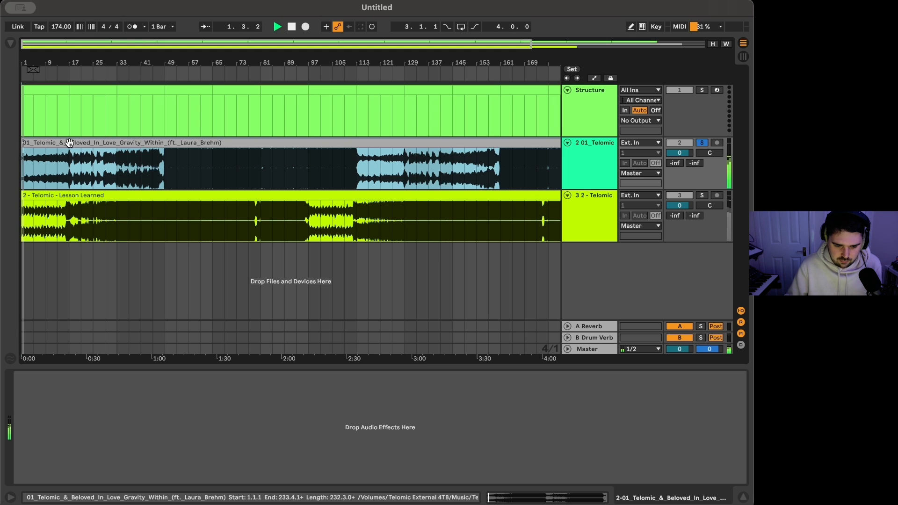
click(53, 176)
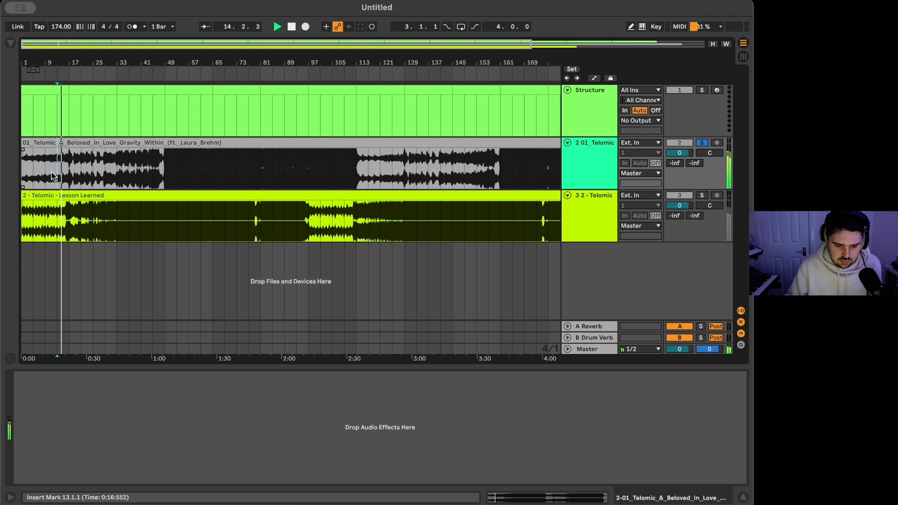
key(space)
Rename the first Structure clip, covering bars 1 to 17, as Intro
click(56, 91)
key(super+r)
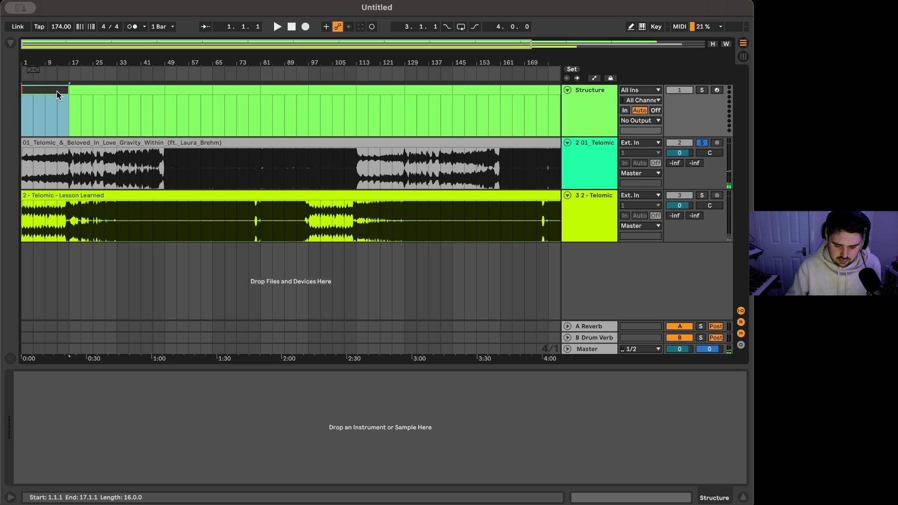
text(Intro)
key(Return)
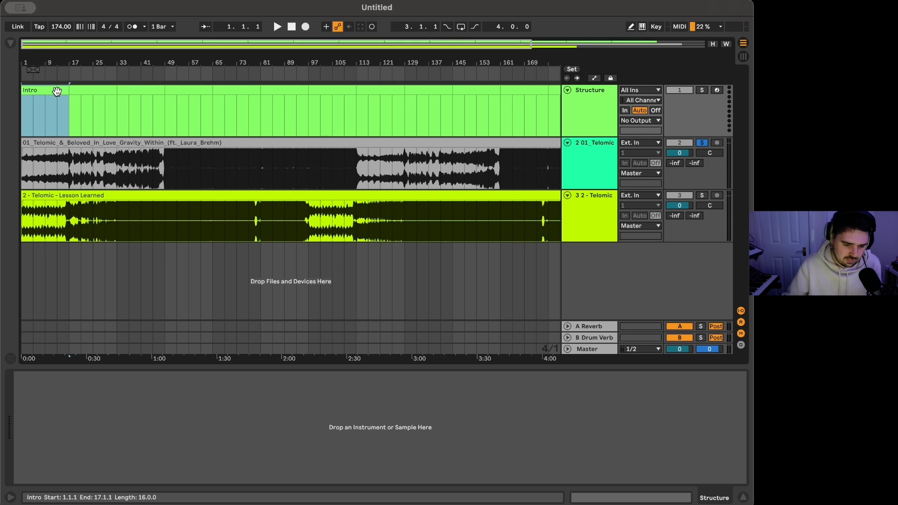
Fold the Structure track and listen to the soloed reference track from bar 17 and from bar 29
click(71, 176)
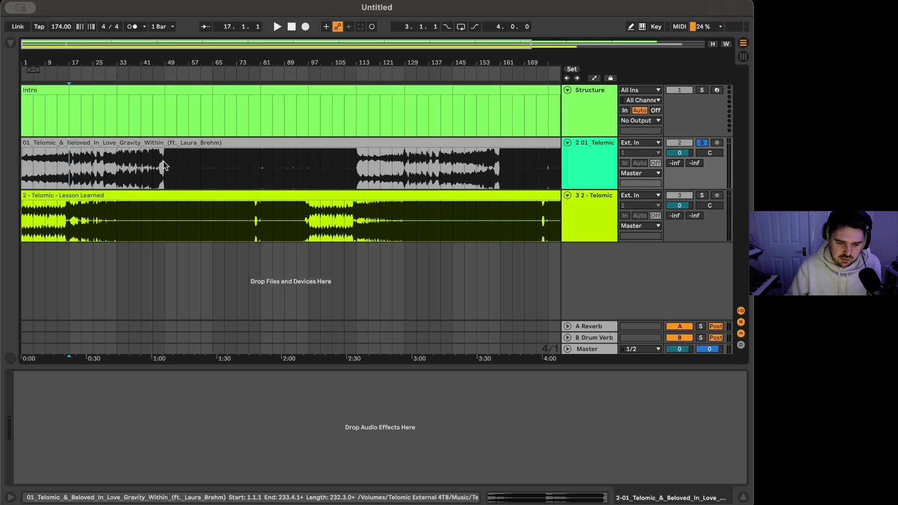
click(567, 90)
key(space)
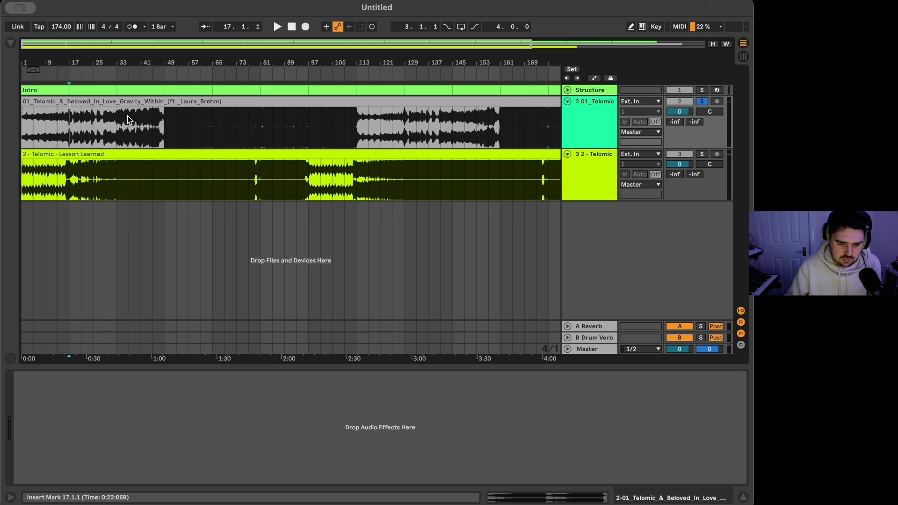
click(105, 132)
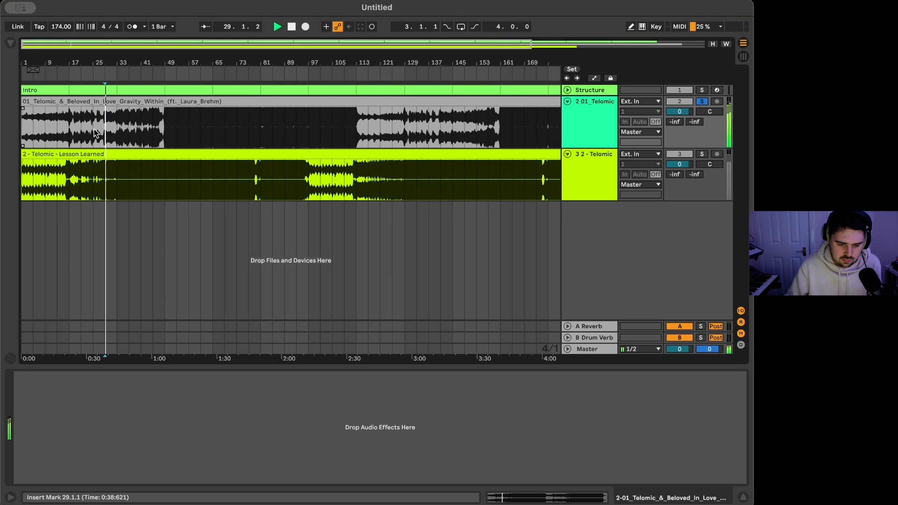
key(space)
Rename the second Structure clip, covering bars 17 to 33, as Verse
click(101, 92)
text(Verse)
key(Return)
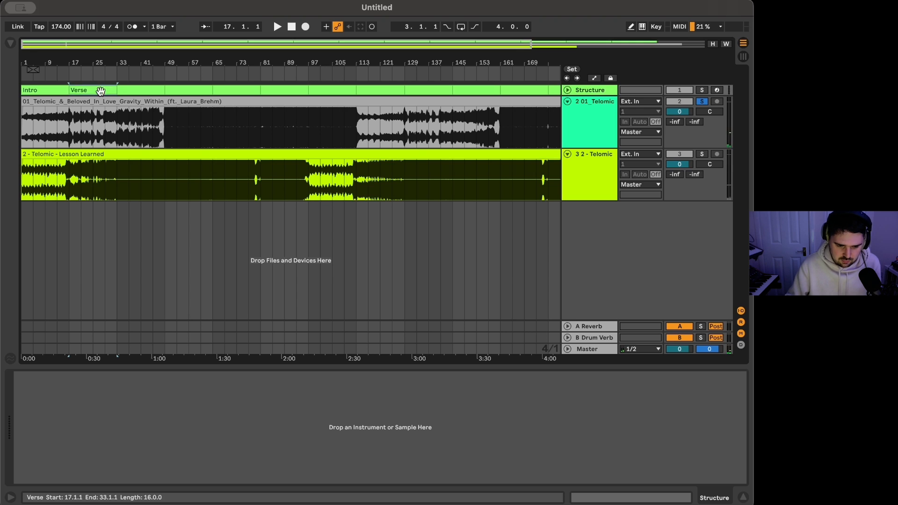
Listen to the soloed reference track from bars 33 and 45, and rename the Structure clip covering bars 33 to 49 as Build
click(138, 112)
drag(118, 132, 164, 127)
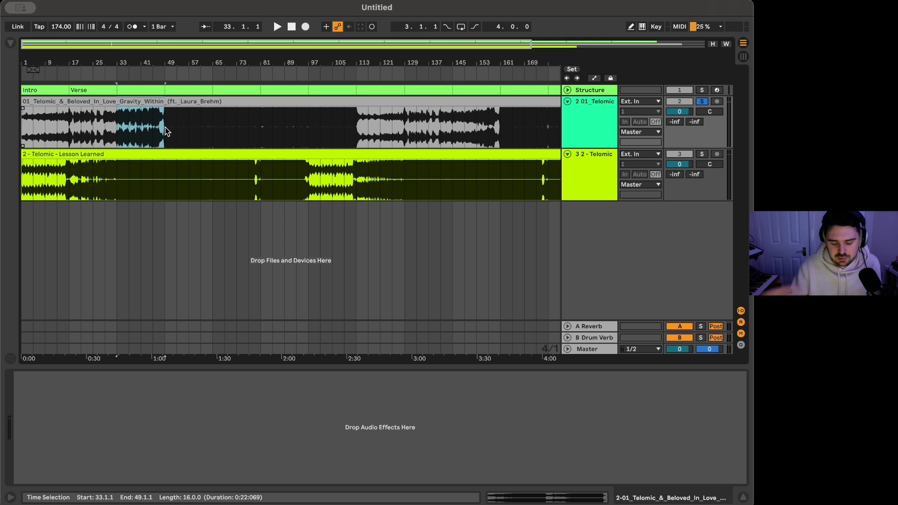
key(minus)
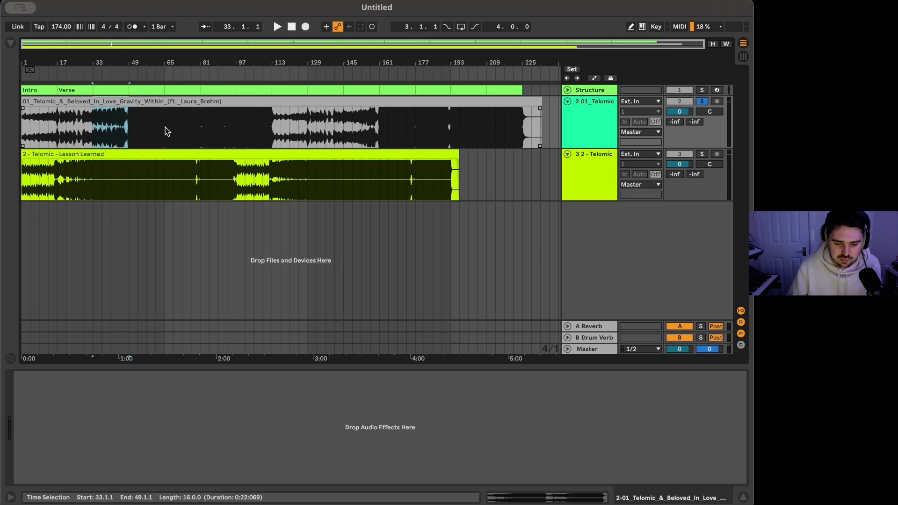
click(97, 91)
key(space)
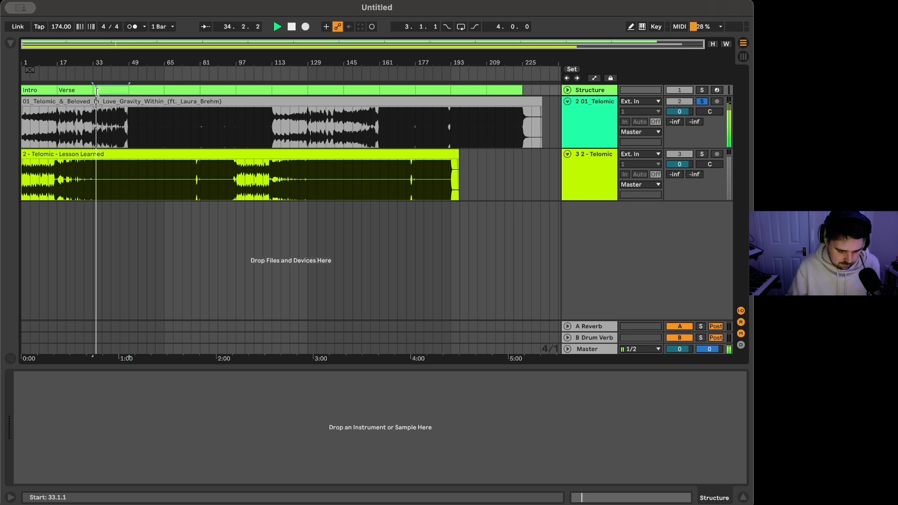
click(117, 131)
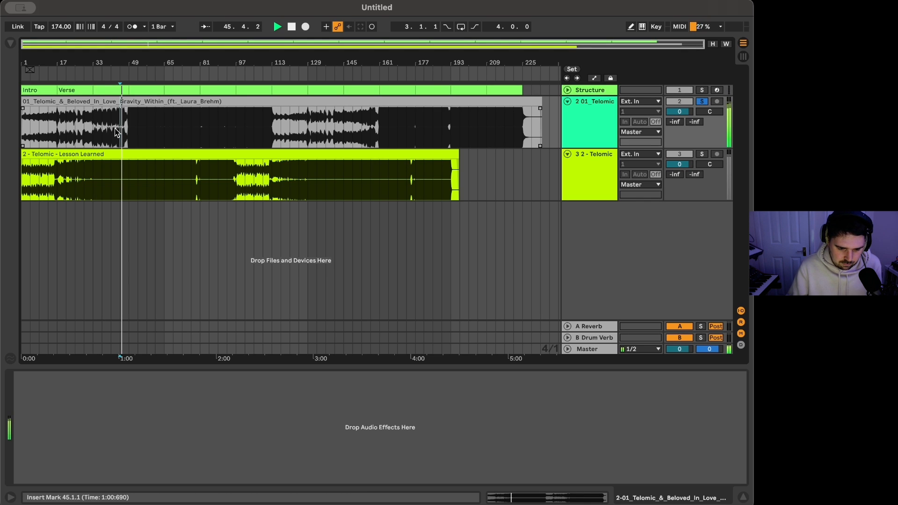
key(space)
click(112, 91)
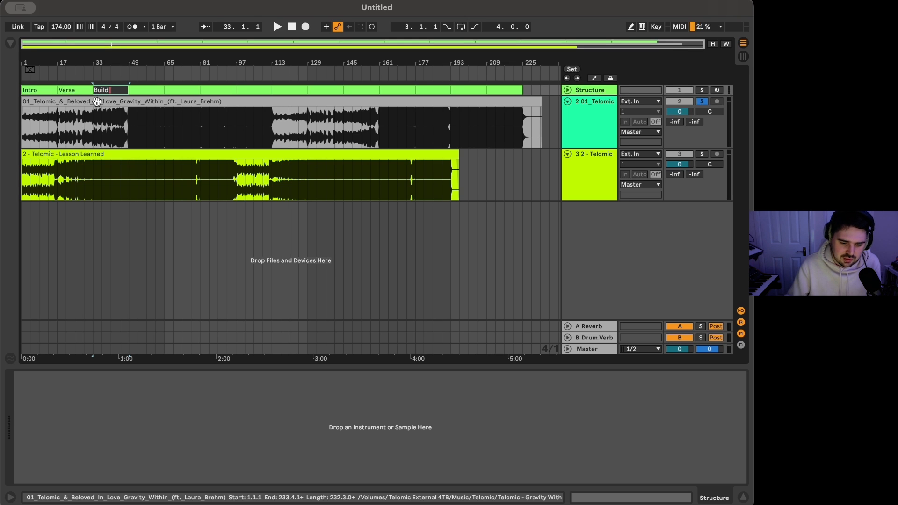
key(Tab)
Listen to the soloed reference track from bar 49 and rename the Structure clip covering bars 49 to 65 as Drop A
click(128, 137)
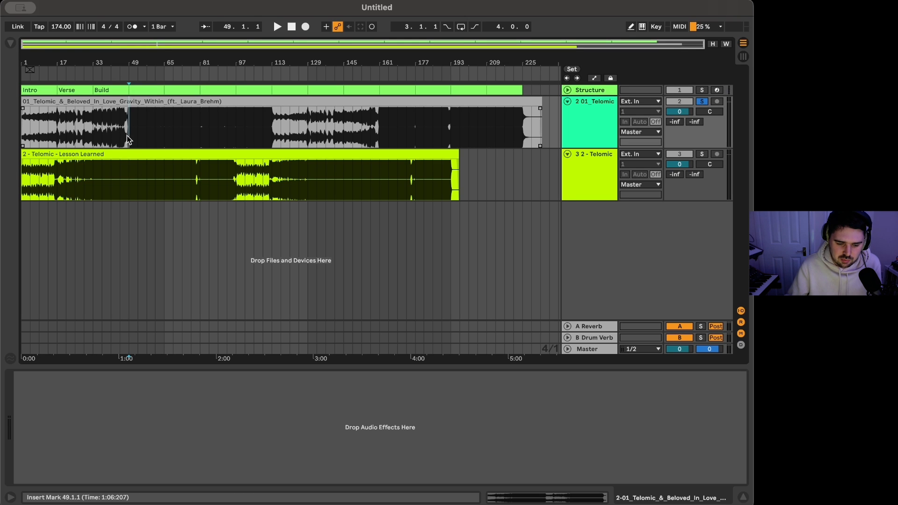
key(space)
click(149, 91)
key(space)
key(super+r)
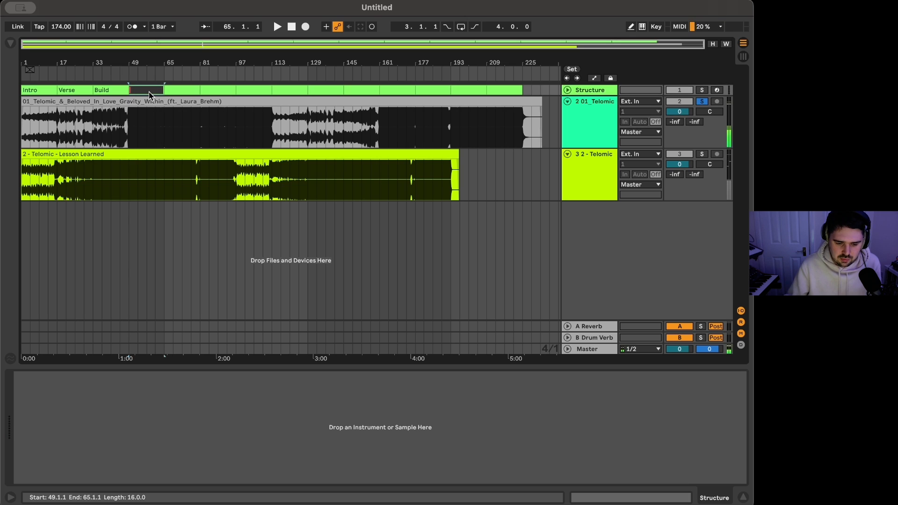
text(Drop A)
key(Tab)
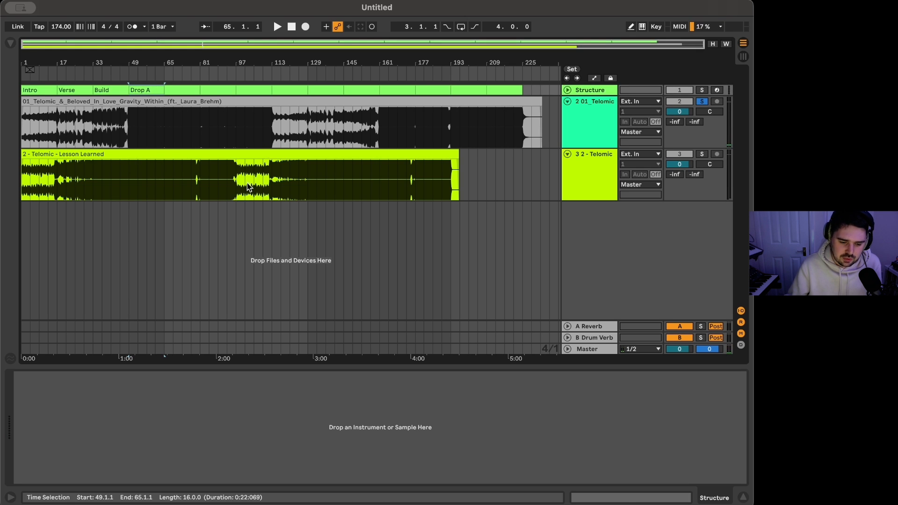
Compare the soloed reference track's section starting at bar 65 with the drop starting at bar 49 by listening to both
shift+click(202, 136)
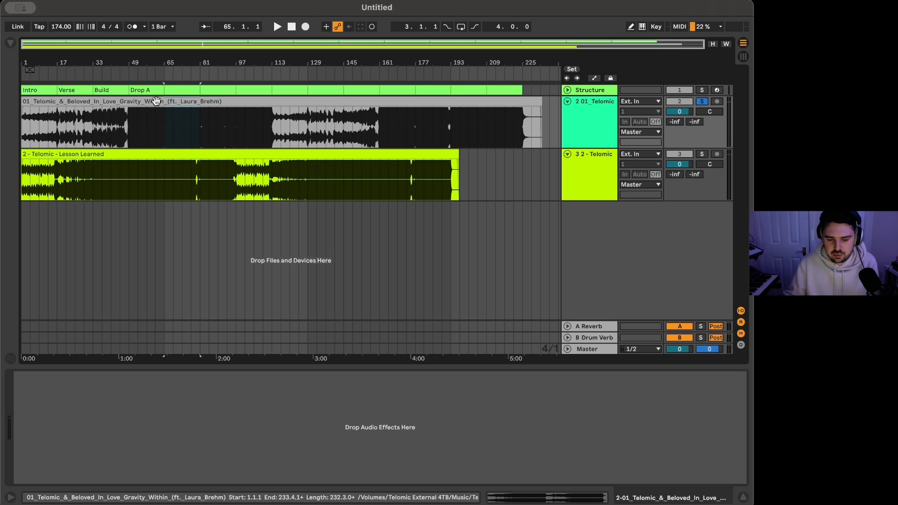
click(164, 125)
key(space)
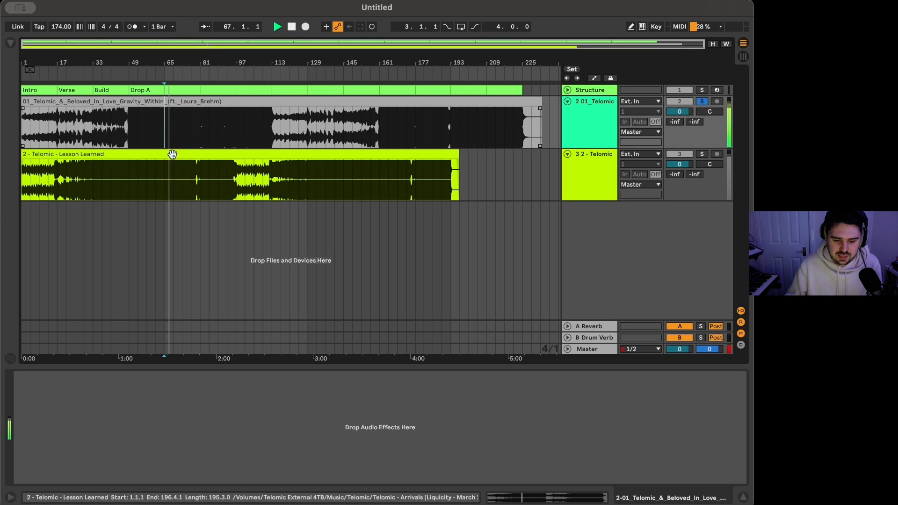
key(space)
click(128, 130)
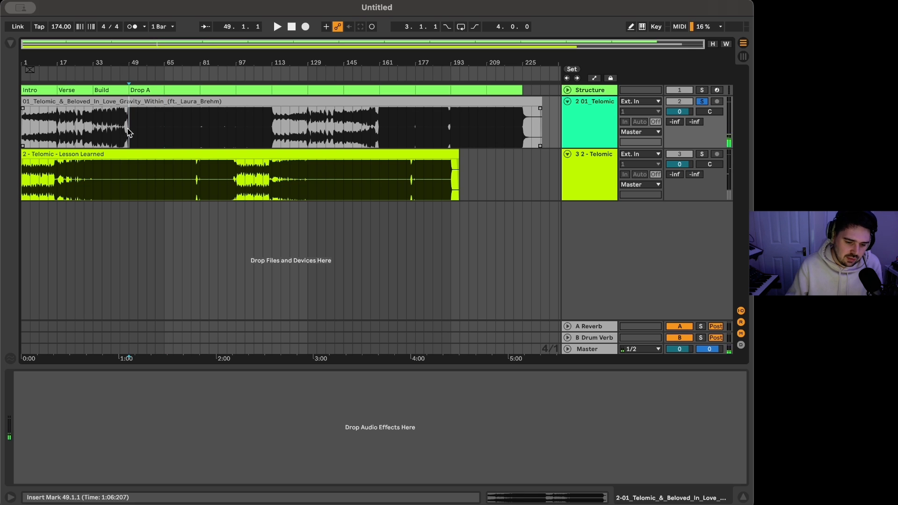
key(space)
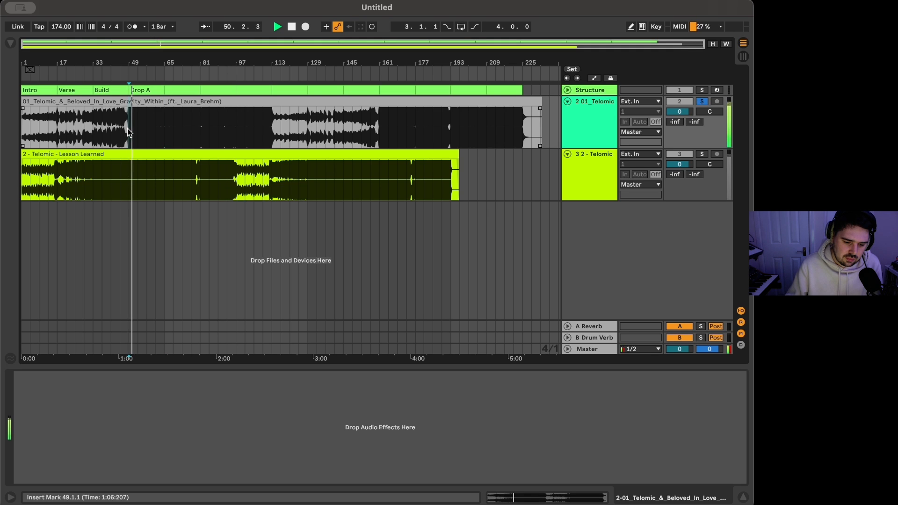
key(space)
Listen to the reference track from bars 65 and 73, and rename the Structure clip covering bars 65 to 81 as Drop B
click(163, 125)
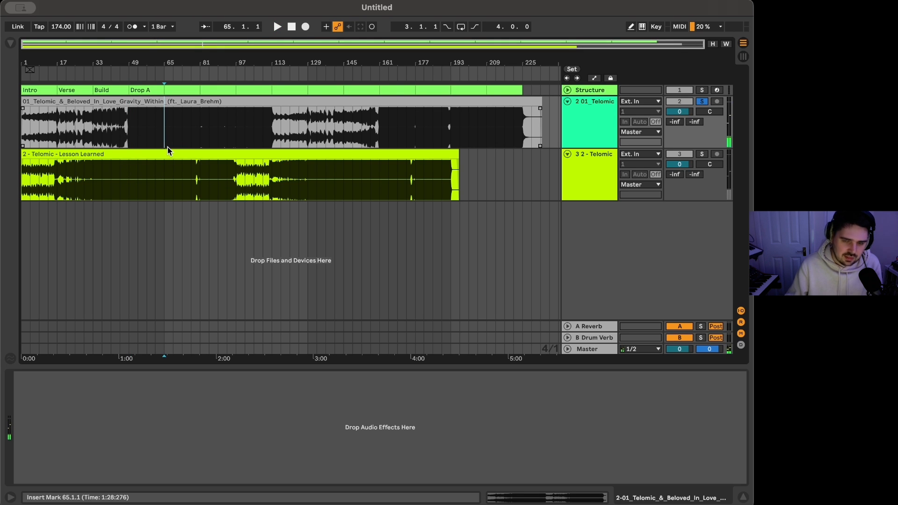
key(space)
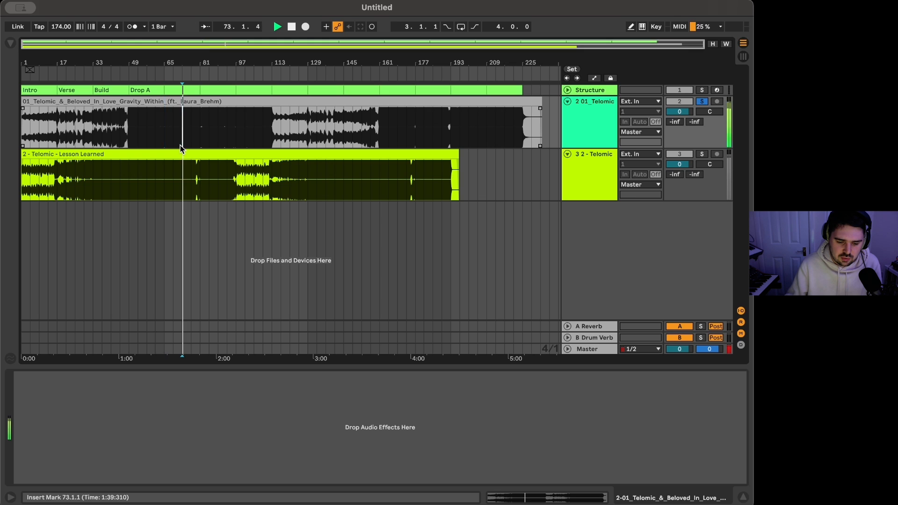
key(space)
click(185, 90)
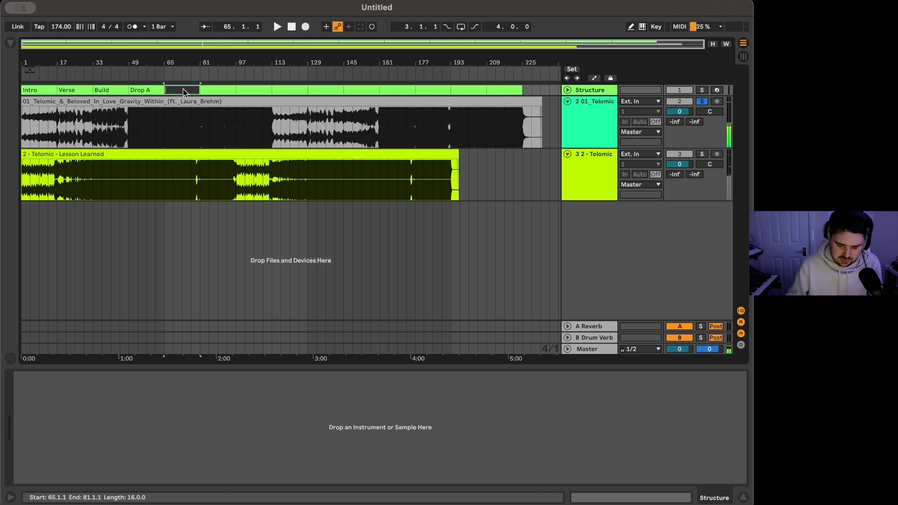
Listen to the soloed reference track from bar 81 and rename the Structure clip covering bars 81 to 97 as Drop C
click(200, 136)
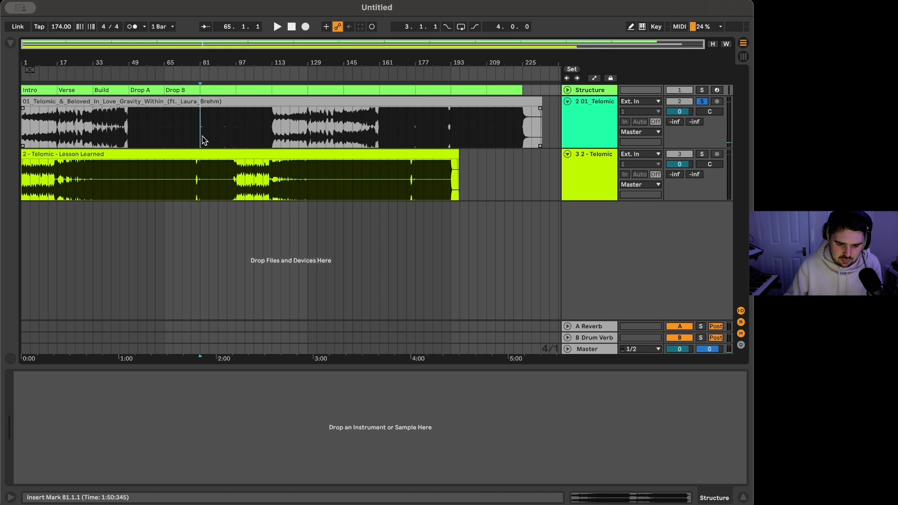
key(space)
click(216, 102)
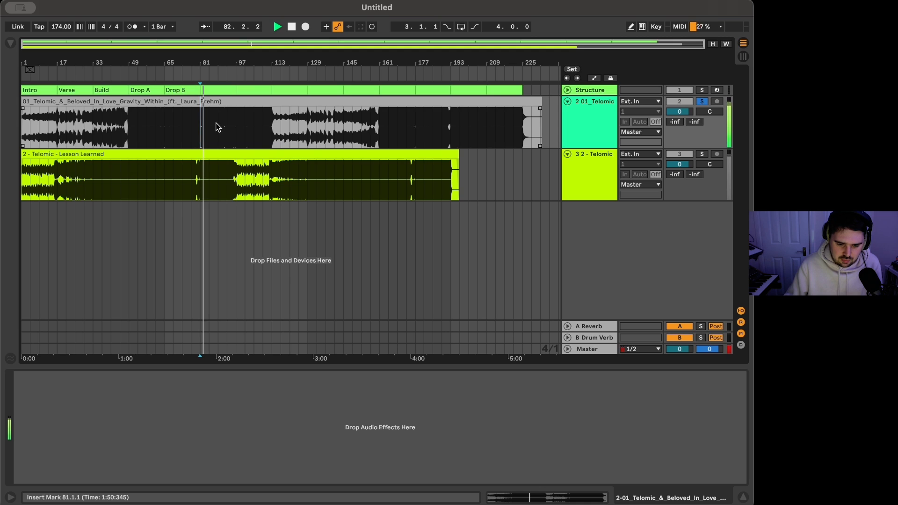
click(218, 92)
key(space)
key(super+r)
text(D)
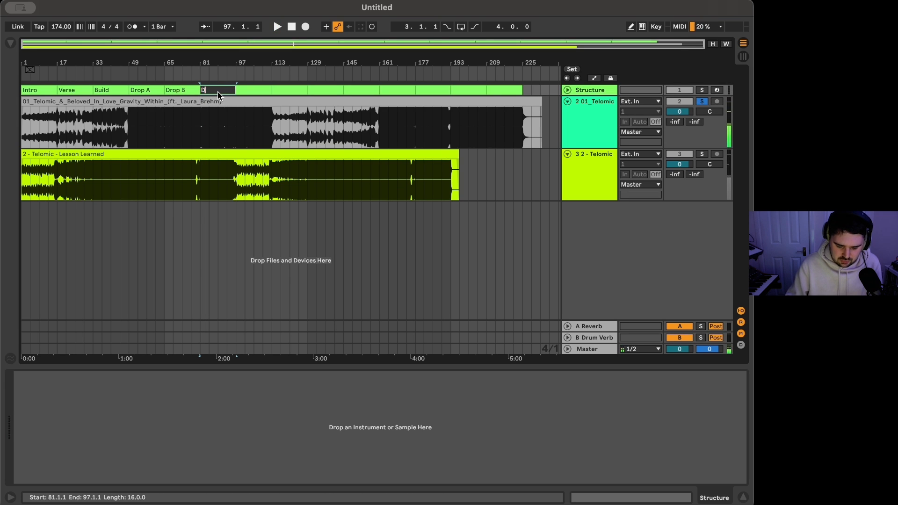
text(rop C)
key(Return)
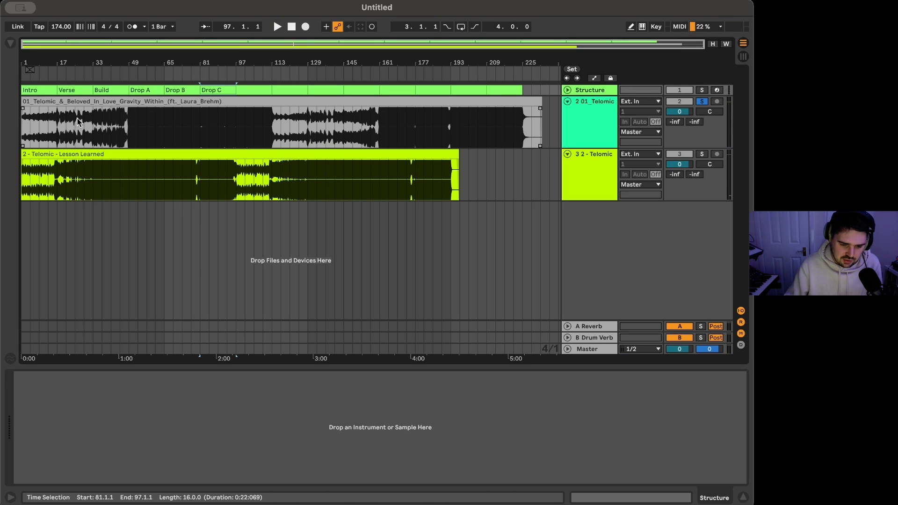
Listen to the soloed reference track from bar 97 and rename the Structure clip covering bars 97 to 113 as Drop A - 2
click(236, 135)
key(space)
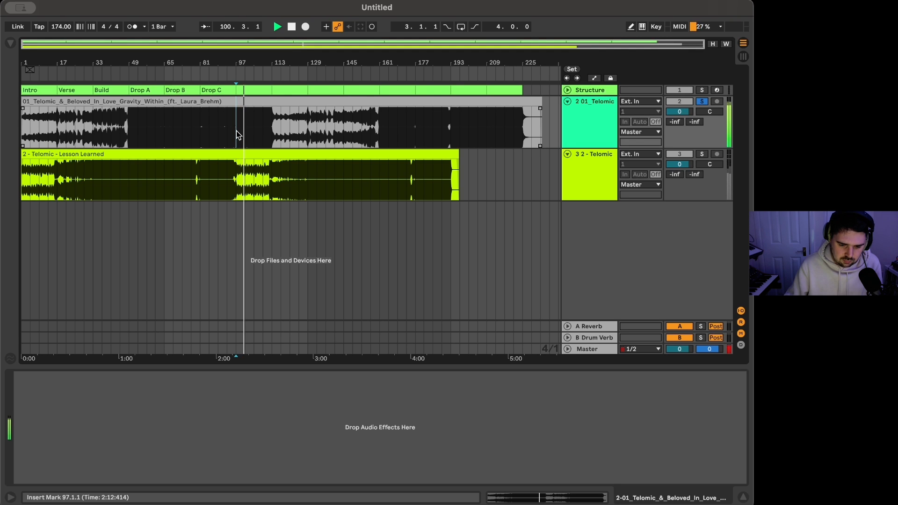
key(space)
click(251, 91)
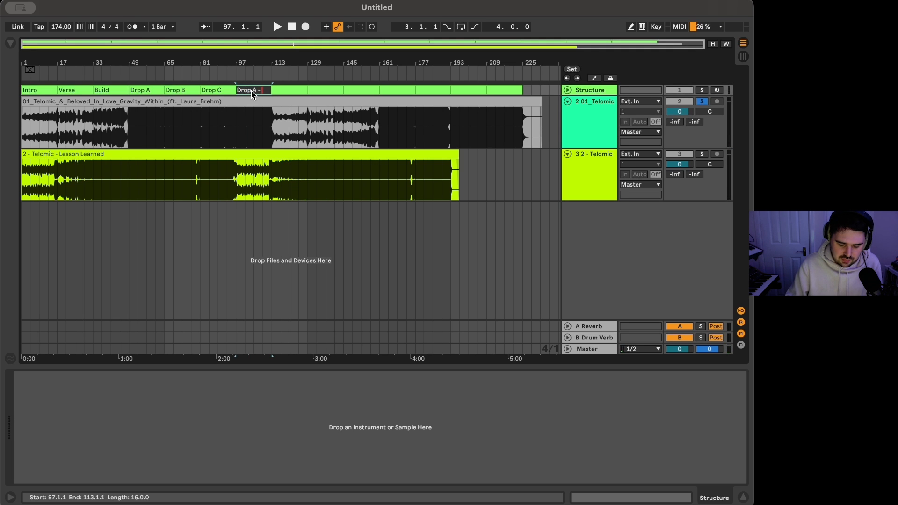
text(2)
key(Return)
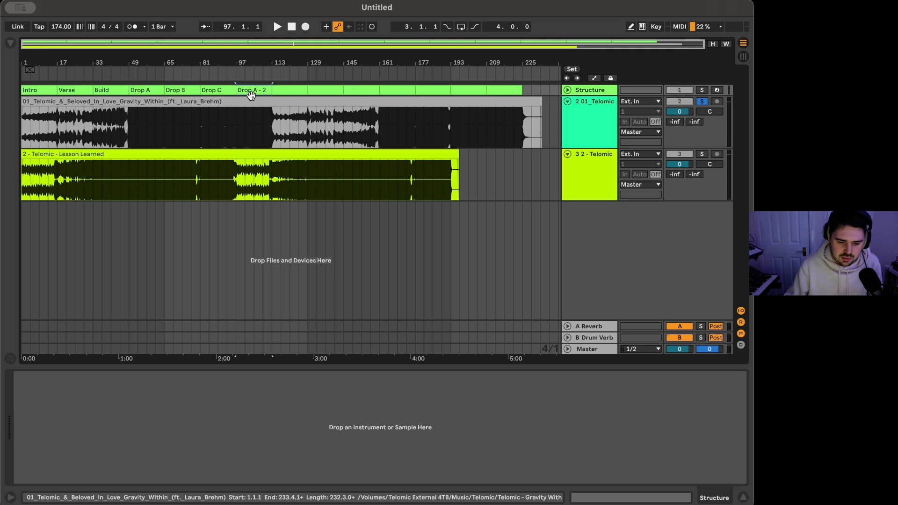
Listen to the soloed reference track from bar 113 and rename the Structure clip covering bars 113 to 129 as Break
click(146, 90)
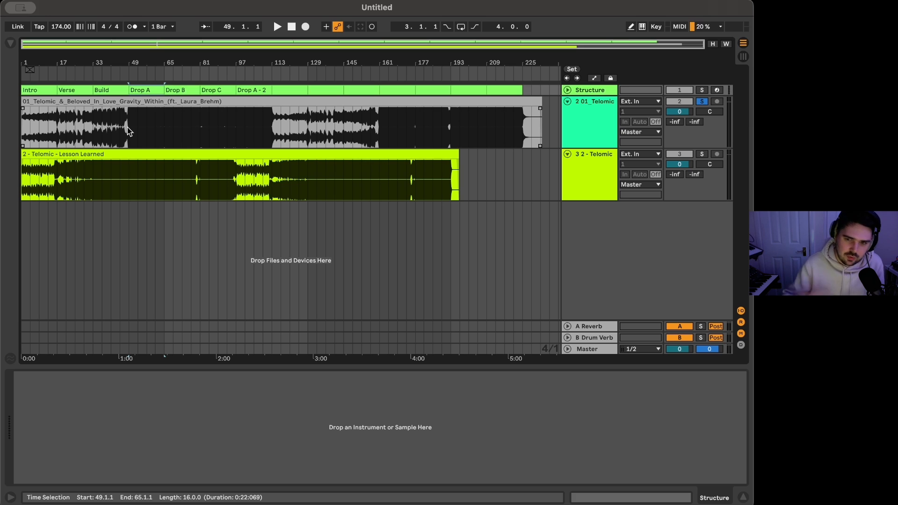
drag(231, 131, 268, 131)
click(272, 130)
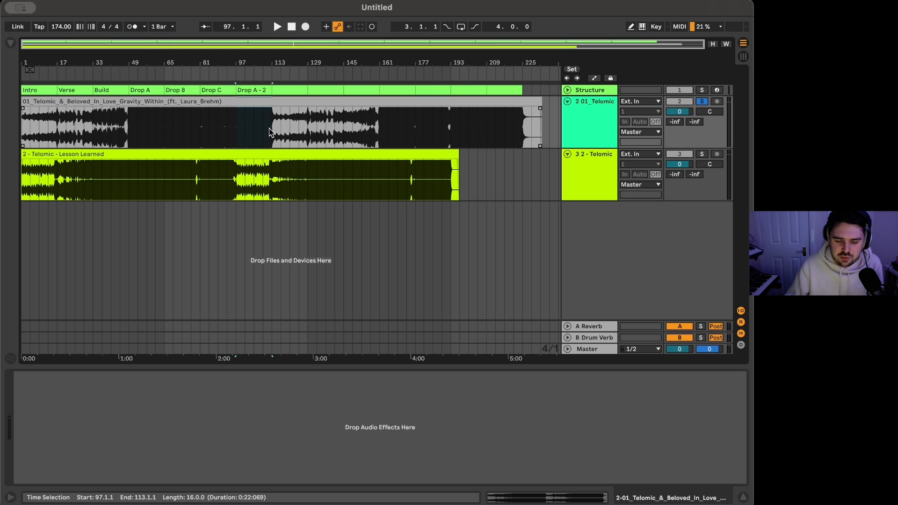
key(space)
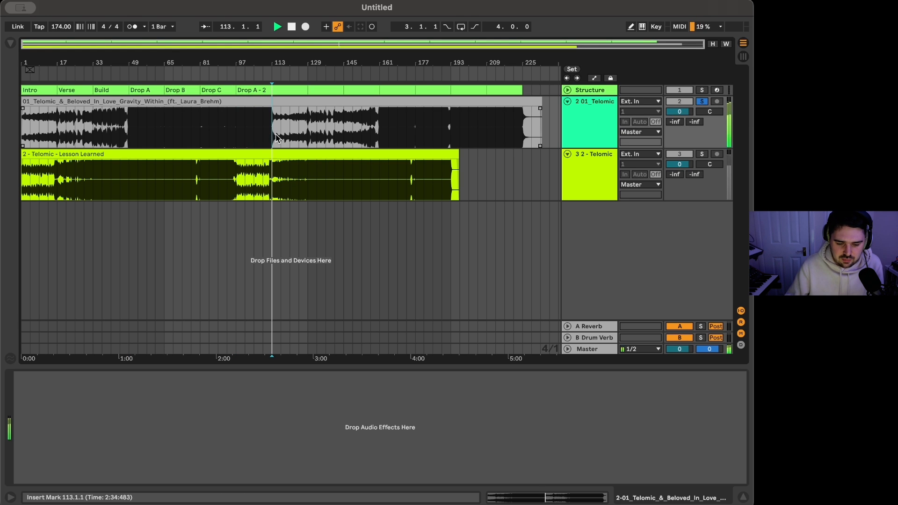
click(288, 91)
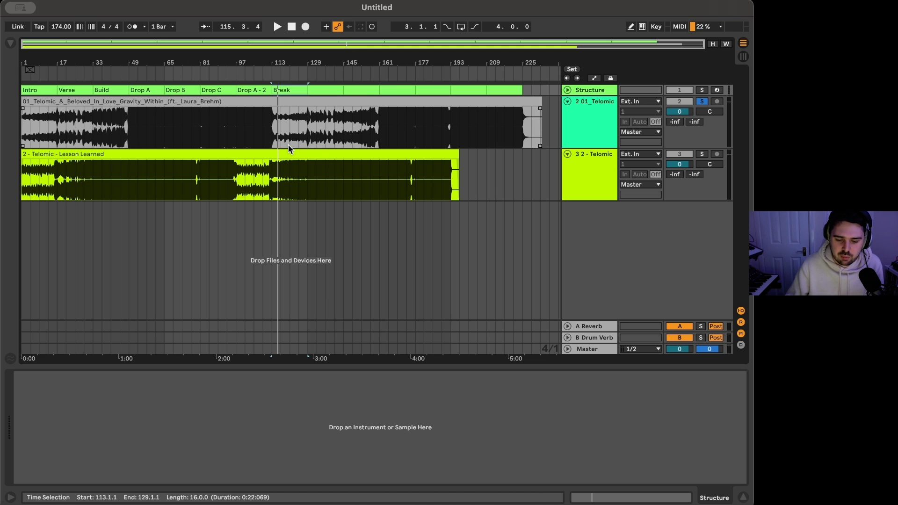
Listen to the soloed reference track from bar 129 and rename the Structure clip covering bars 129 to 145 as Verse
click(308, 135)
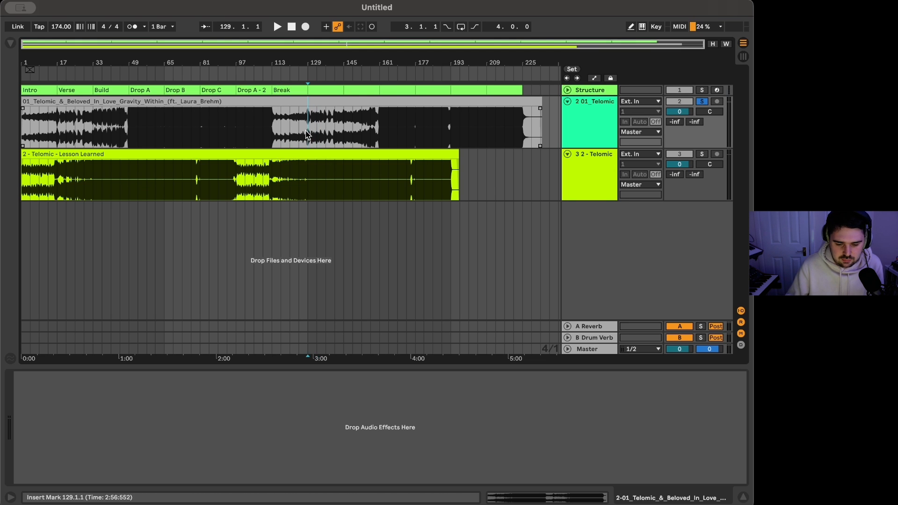
key(space)
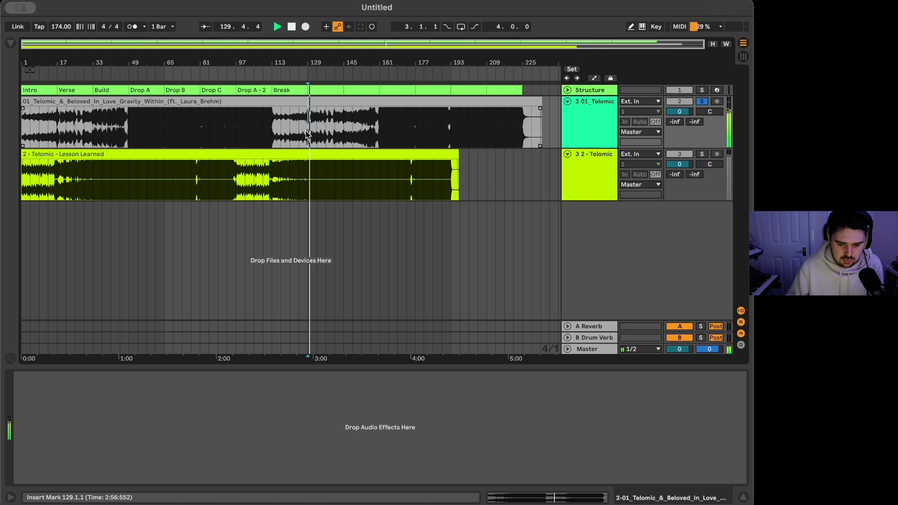
click(318, 93)
key(space)
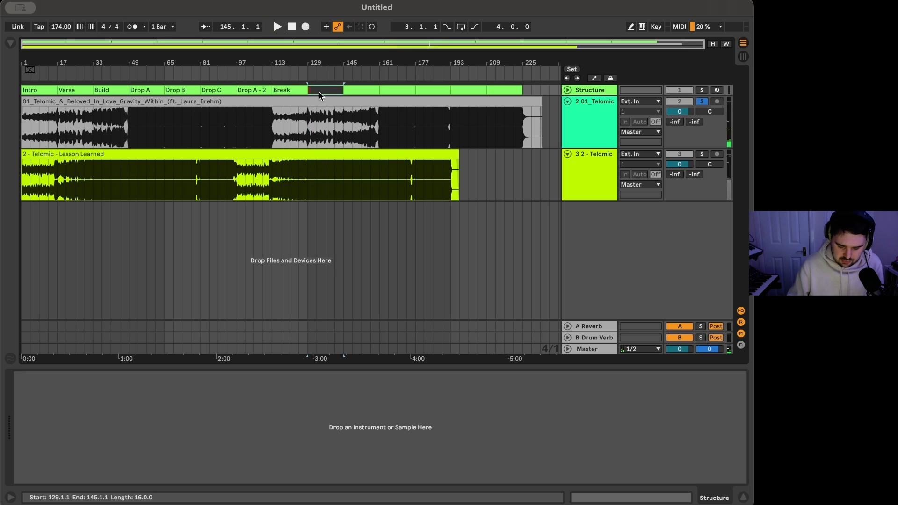
key(Return)
Listen to the soloed reference track from bar 145 and rename the Structure clip covering bars 145 to 161 as Build
click(353, 90)
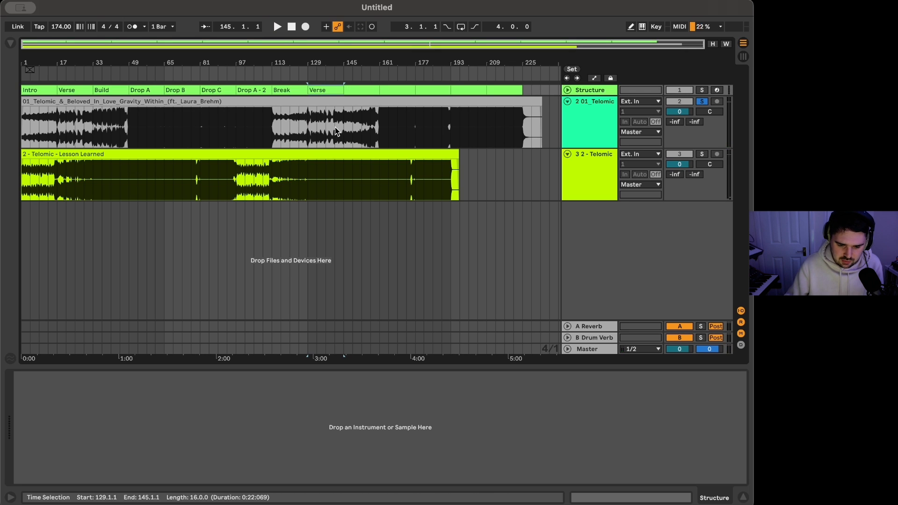
key(space)
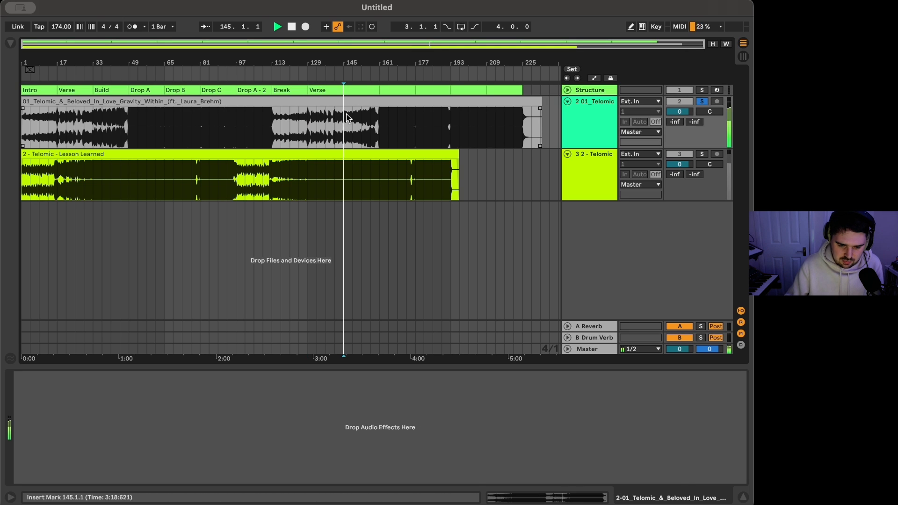
click(356, 90)
key(super+r)
text(Build)
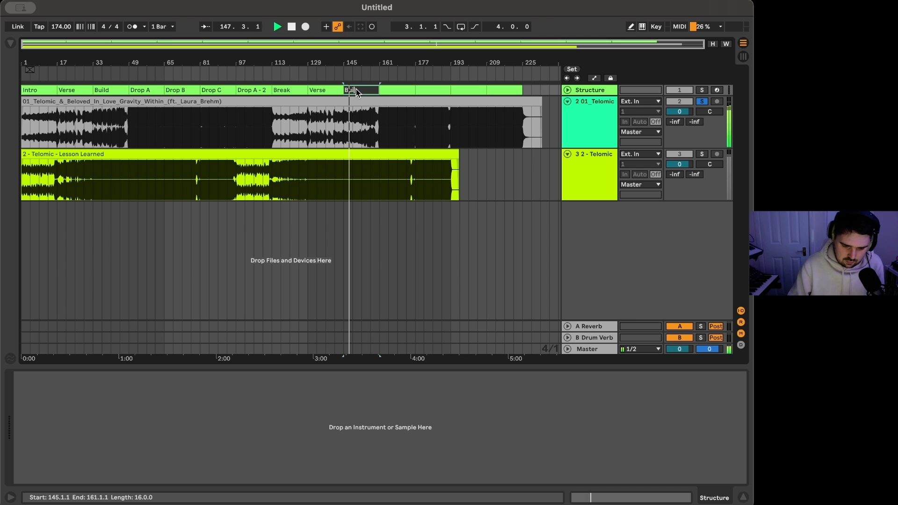
key(Return)
key(space)
Listen to the soloed reference track from bar 161 and rename the Structure clip covering bars 161 to 177 as Drop A
click(396, 90)
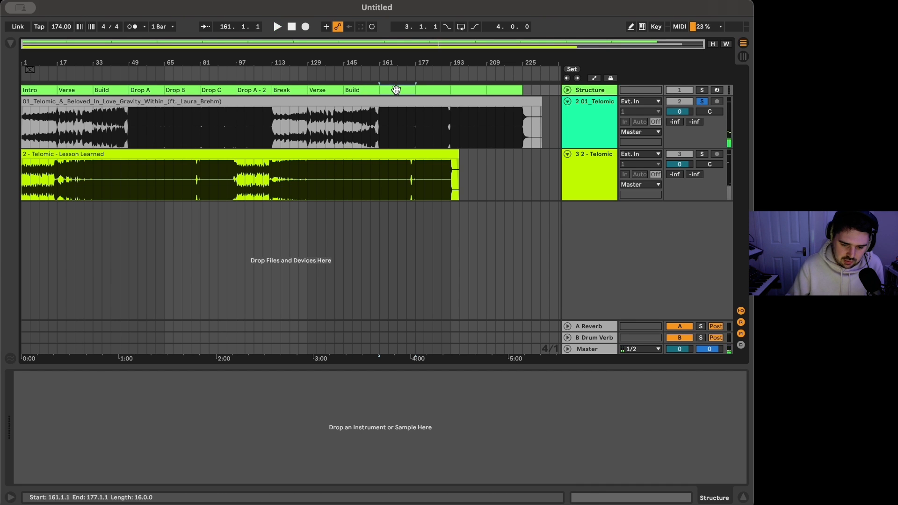
key(space)
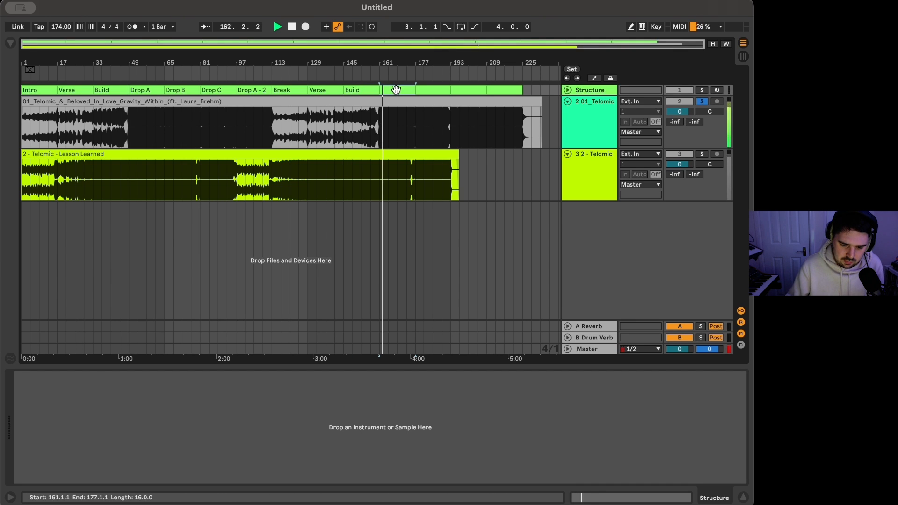
key(space)
key(super+r)
text(Drop)
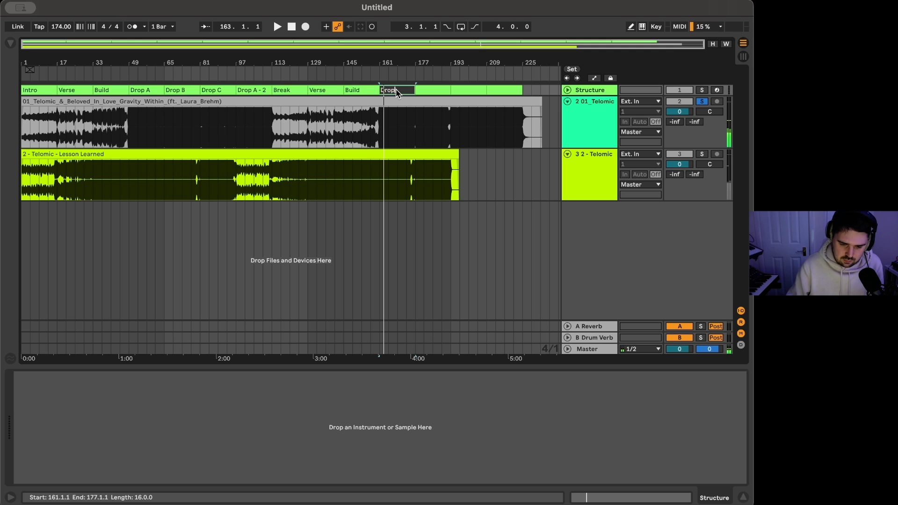
text( A)
key(Return)
Listen to the soloed reference track from bar 181 and rename the Structure clip covering bars 177 to 193 as Drop B
click(425, 119)
key(space)
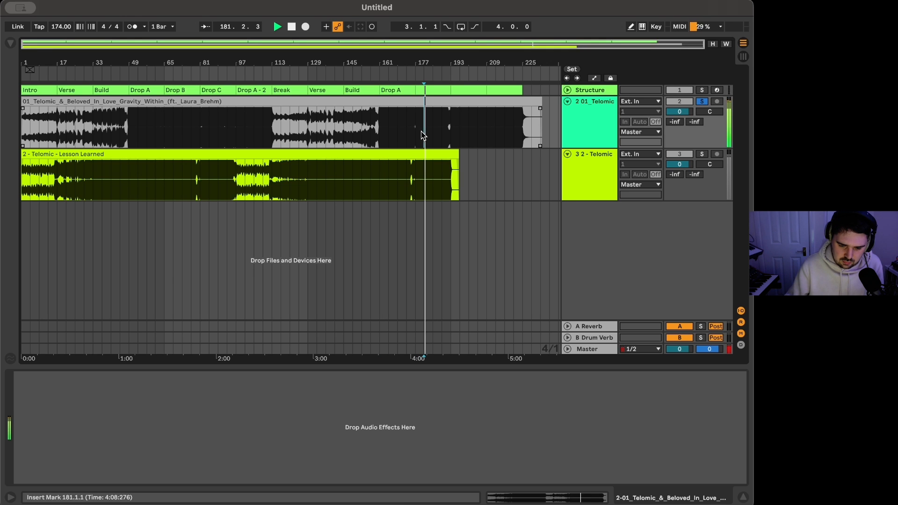
key(space)
click(431, 89)
key(super+r)
text(Drop B)
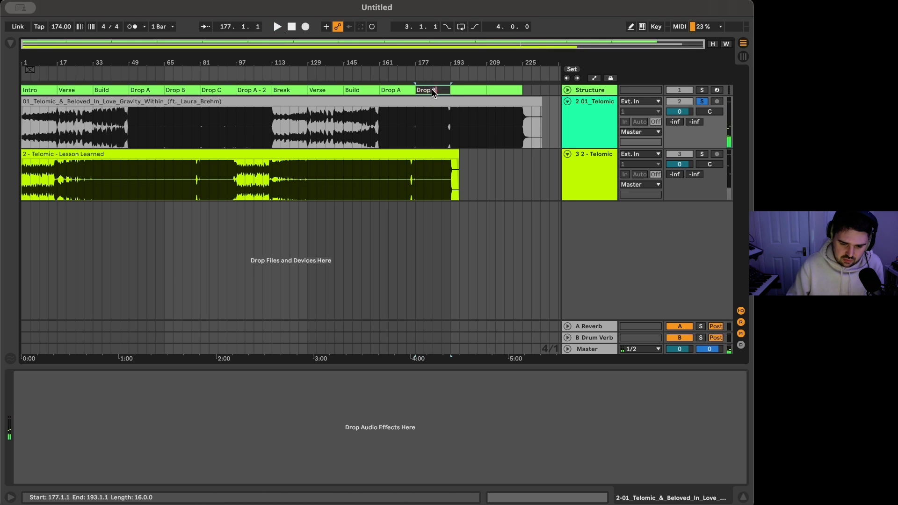
key(Return)
Listen to the reference track from bar 193 and copy the Drop A - 2 clip onto bars 193 to 209 of Structure
click(452, 126)
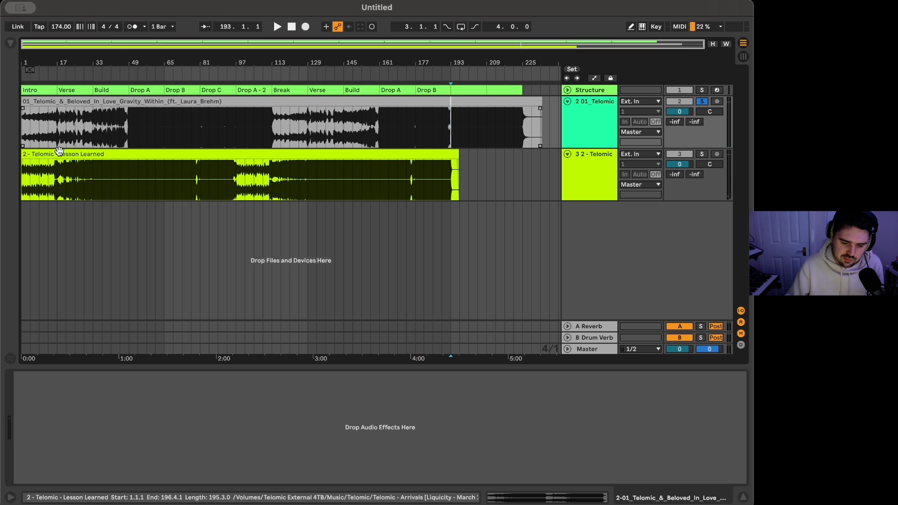
key(space)
click(469, 90)
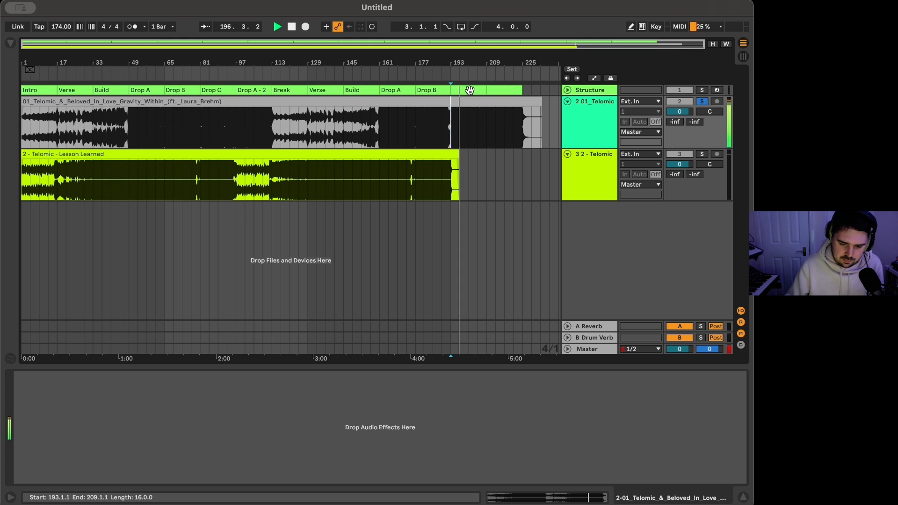
key(space)
drag(250, 90, 467, 90)
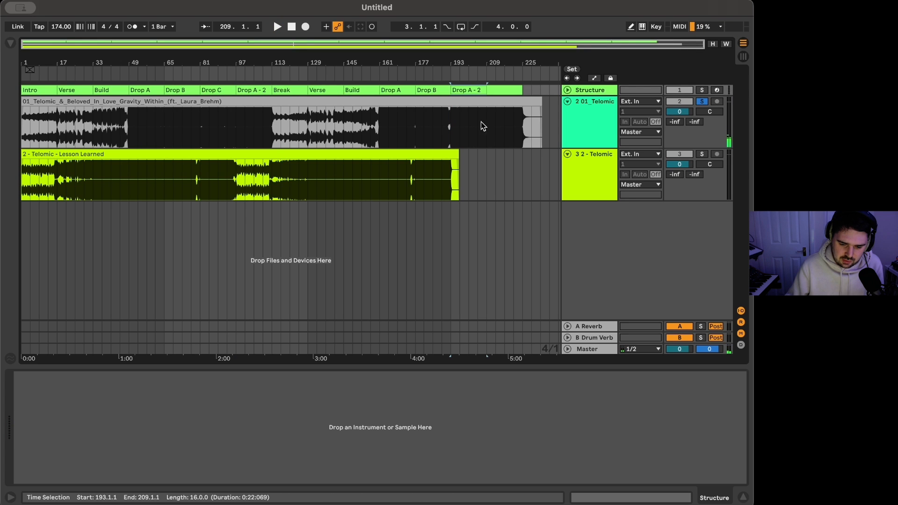
Listen from bar 213, copy the Drop B clip onto bars 209 to 225 of Structure and rename the copy Drop B - 2
click(461, 135)
click(490, 129)
key(space)
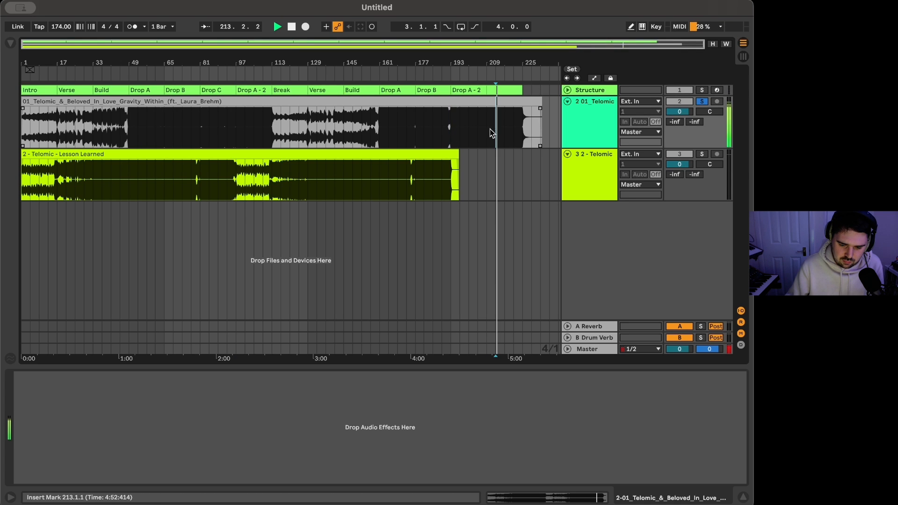
key(space)
drag(434, 90, 510, 91)
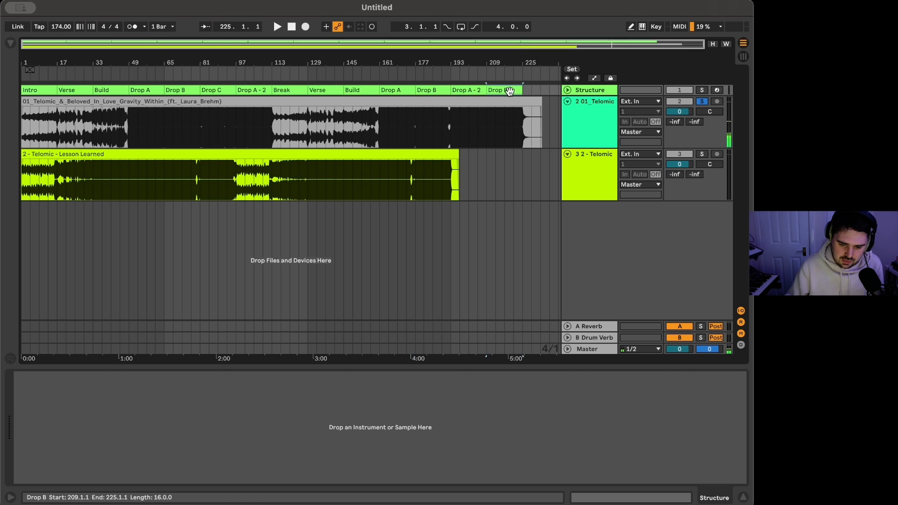
key(super+r)
text(- )
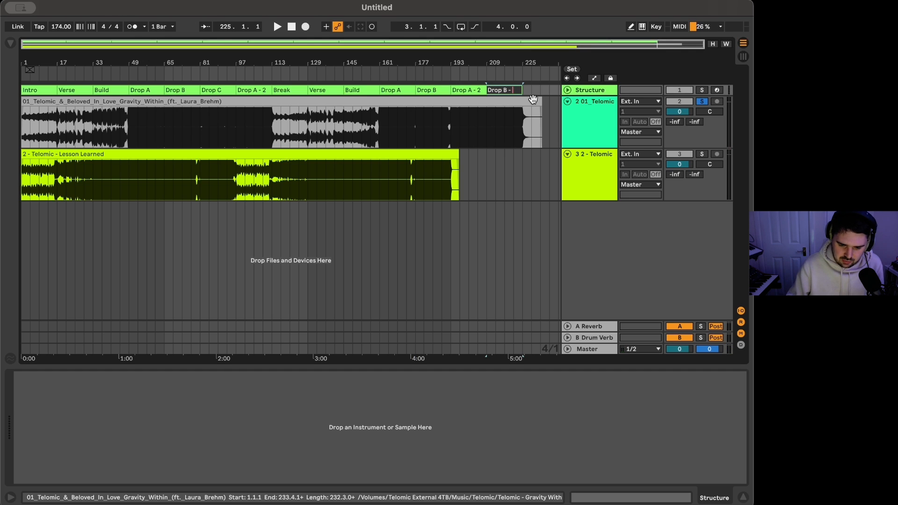
text(2)
key(Return)
Delete the 01_Telomic reference track, keeping the Lesson Learned track below it
click(522, 121)
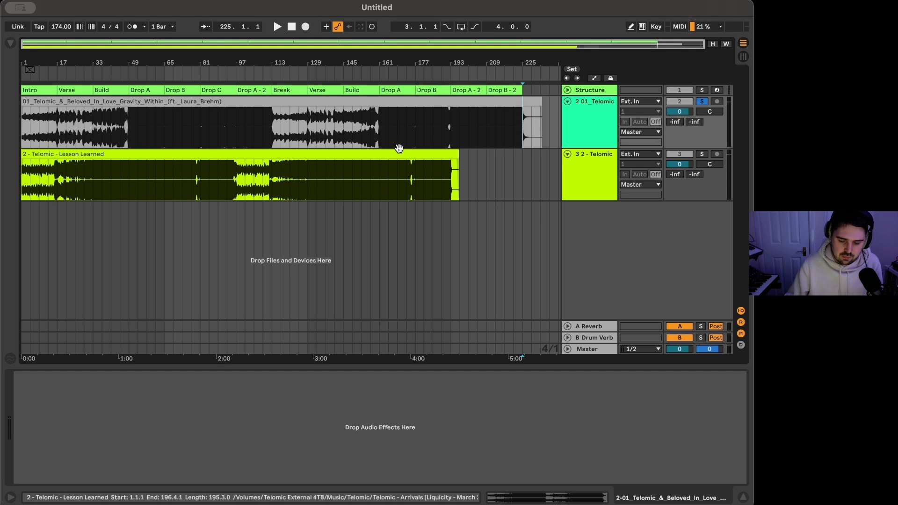
click(589, 107)
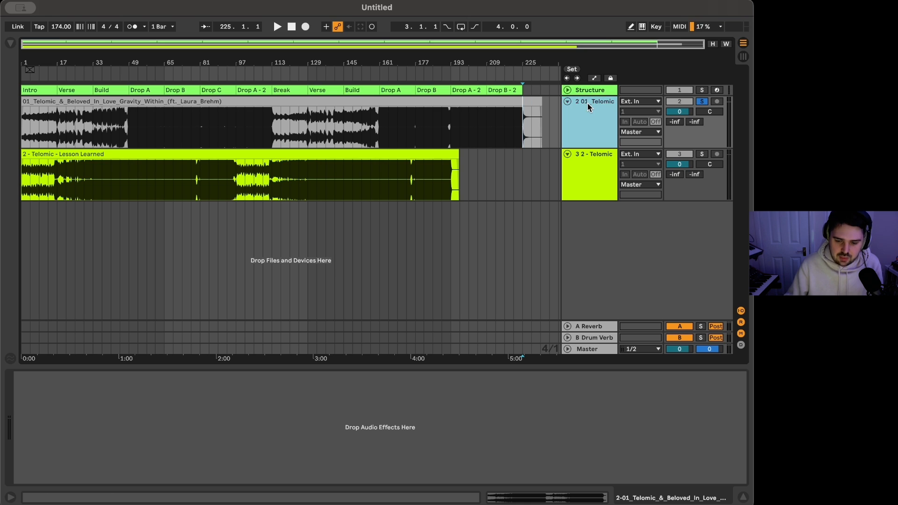
click(521, 184)
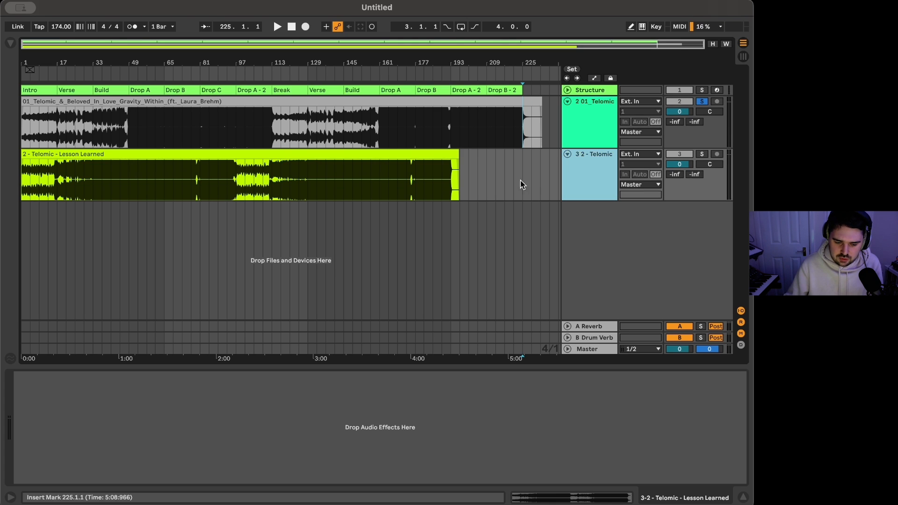
click(590, 125)
key(Delete)
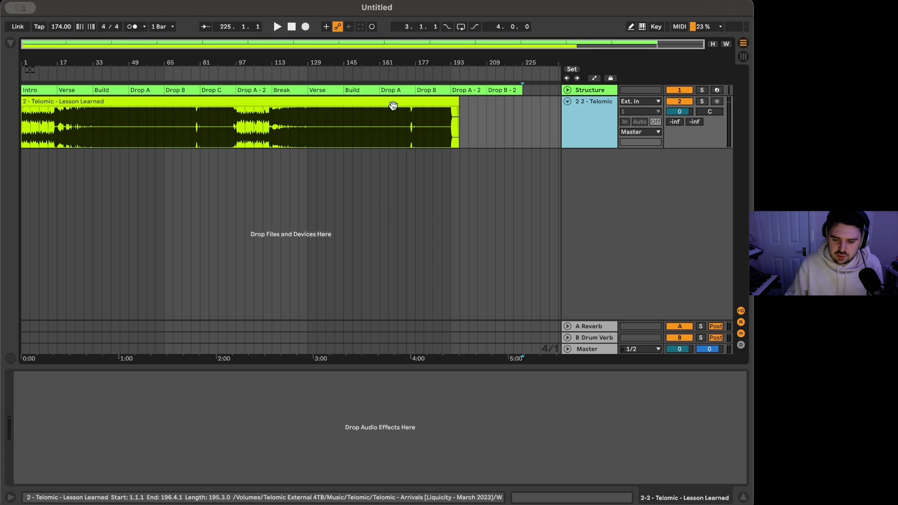
click(567, 90)
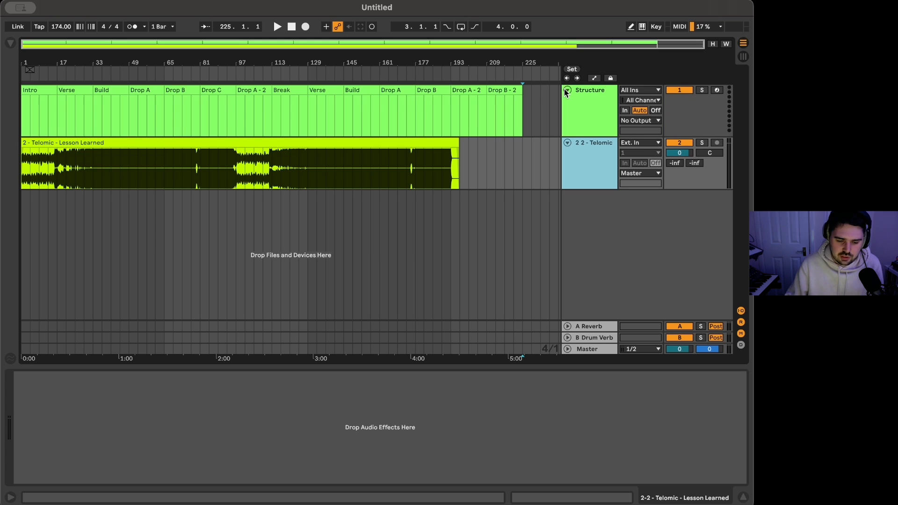
click(566, 90)
click(591, 89)
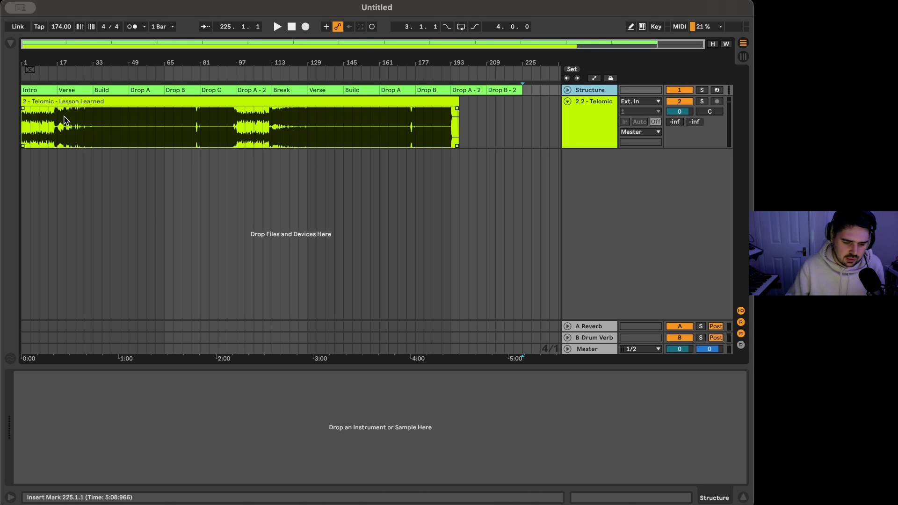
drag(57, 131, 121, 131)
click(120, 131)
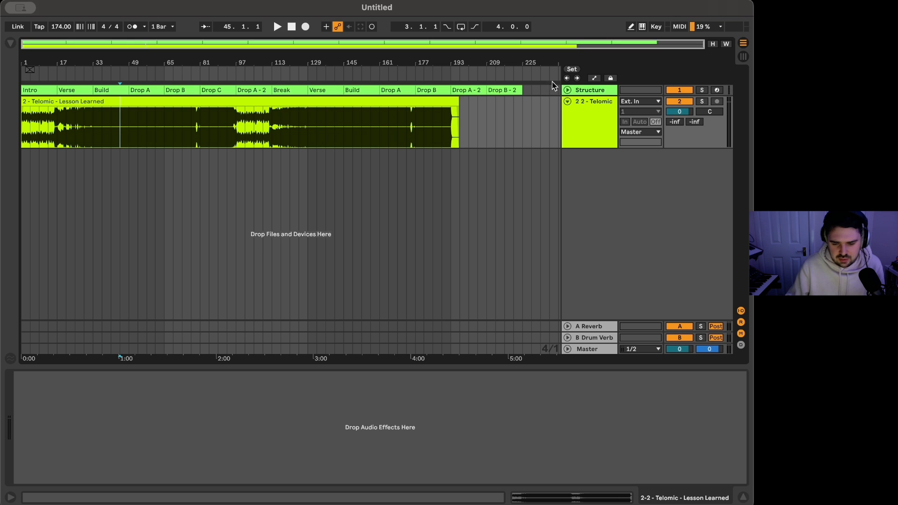
Delete all the section clips from the Structure track
drag(531, 88, 2, 85)
key(Delete)
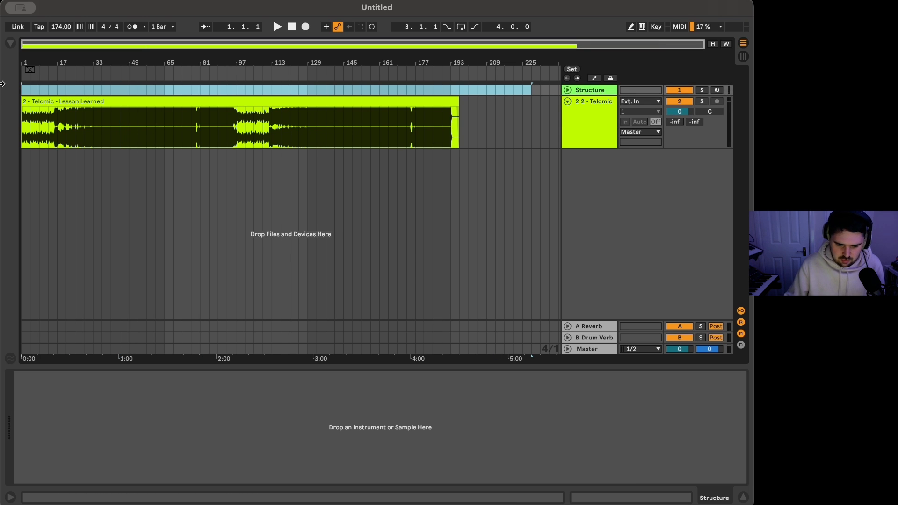
Solo the Lesson Learned reference track and listen to its opening from bar 1
click(78, 103)
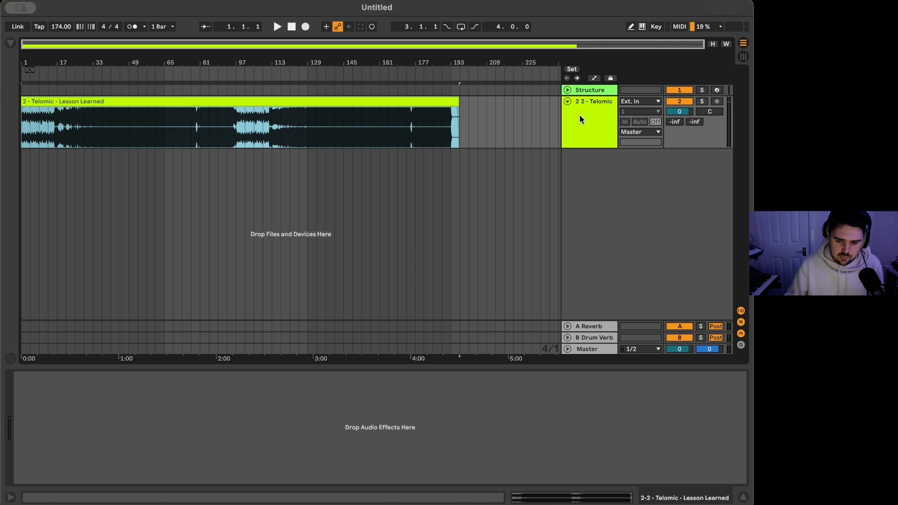
key(s)
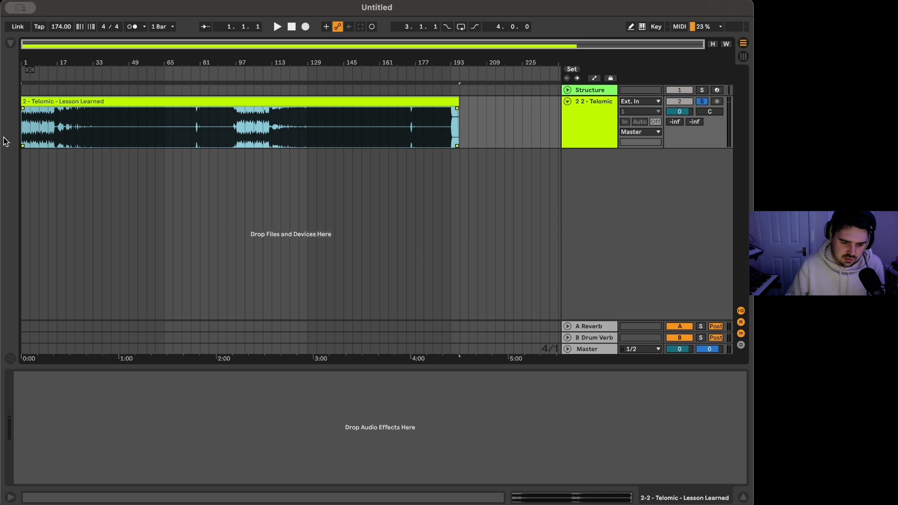
click(24, 134)
key(space)
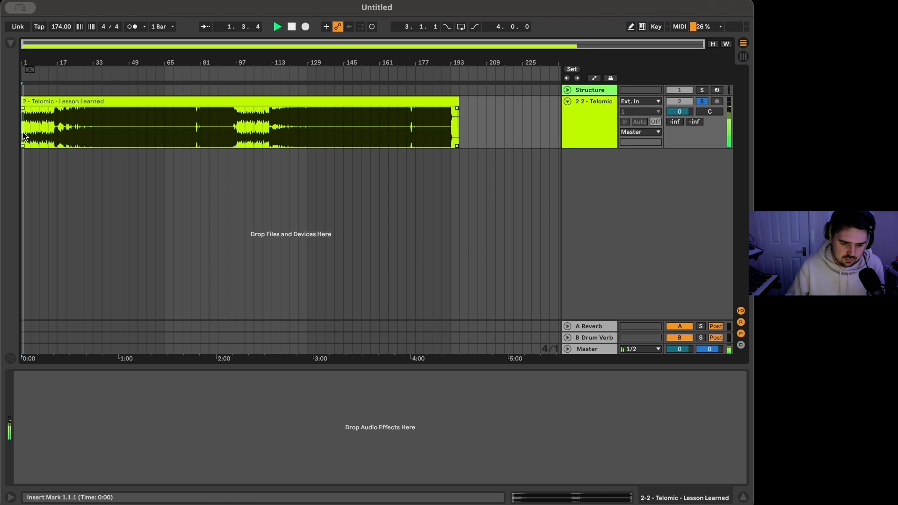
key(space)
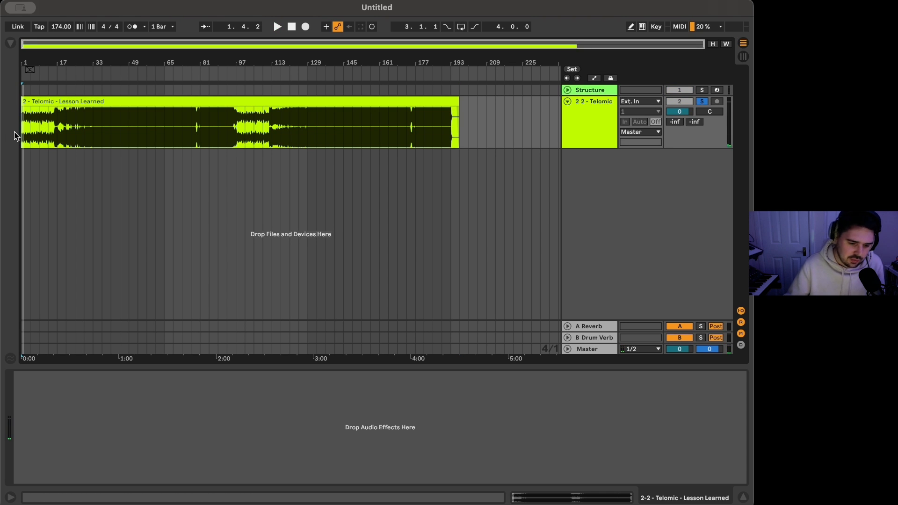
key(space)
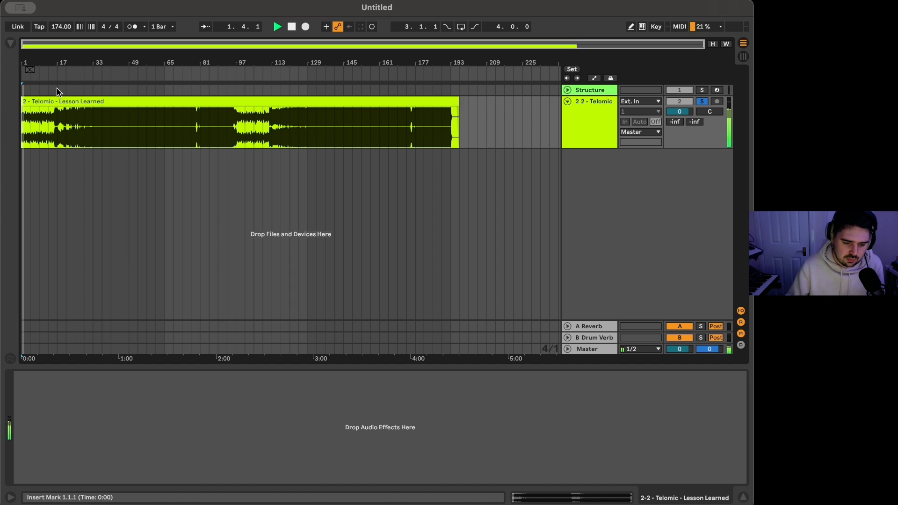
key(space)
Create a MIDI clip on the Structure track over bars 1 to 17, name it Intro and hide the clip editor
drag(58, 90, 2, 90)
key(super+shift+m)
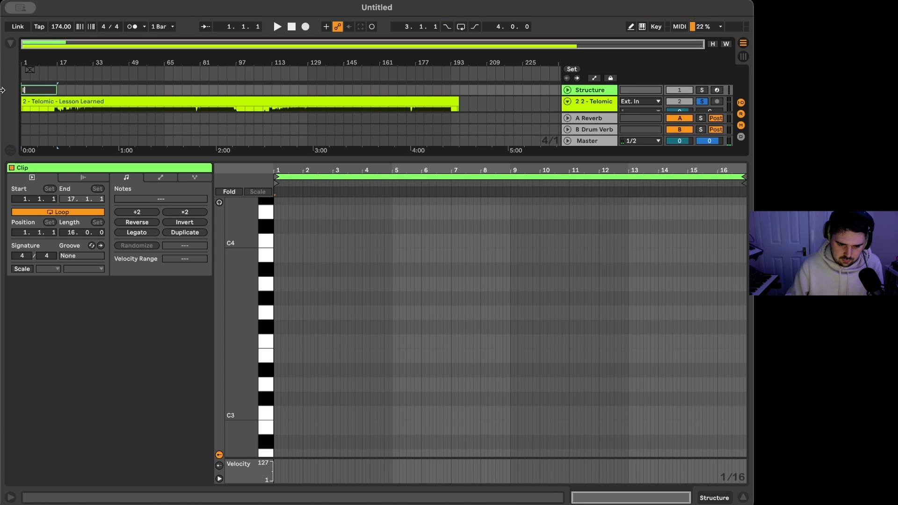
key(Return)
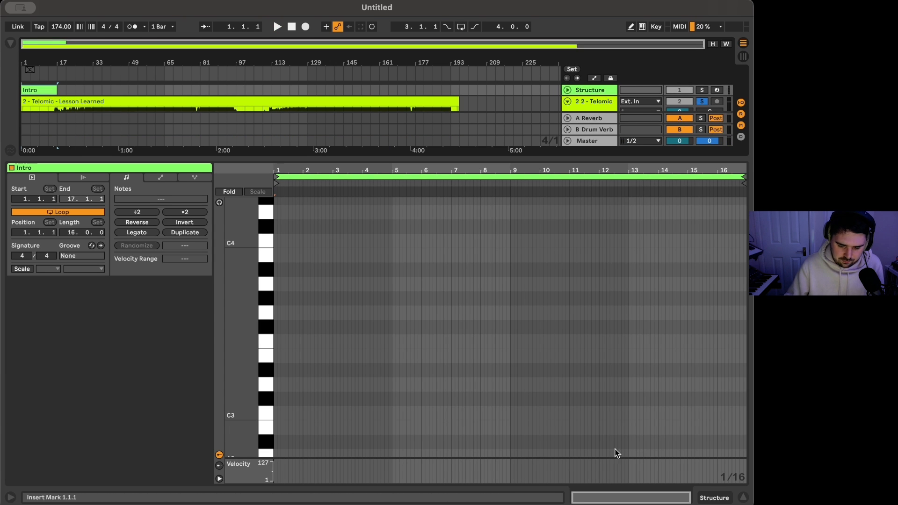
click(721, 498)
Listen from bar 17, create a Structure clip named Build over bars 17 to 33 and hide the clip editor
click(57, 123)
key(space)
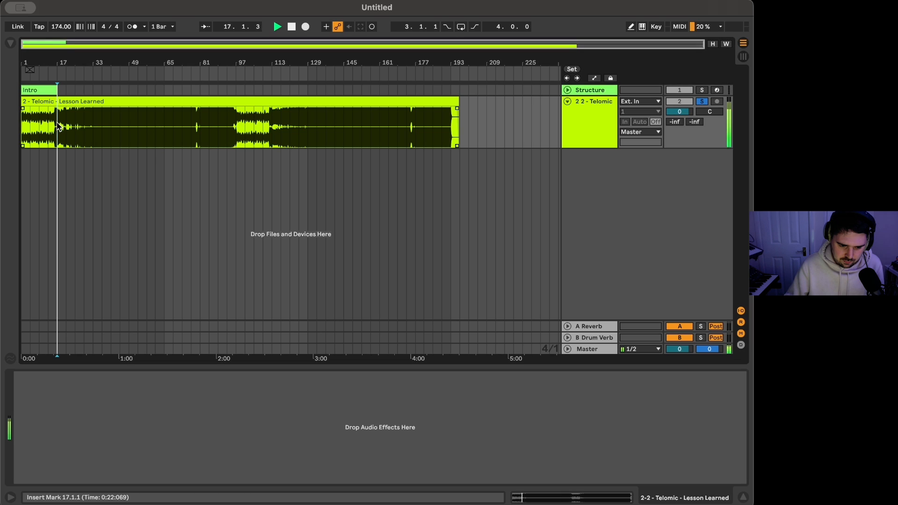
click(83, 127)
key(space)
drag(93, 90, 59, 93)
key(super+shift+m)
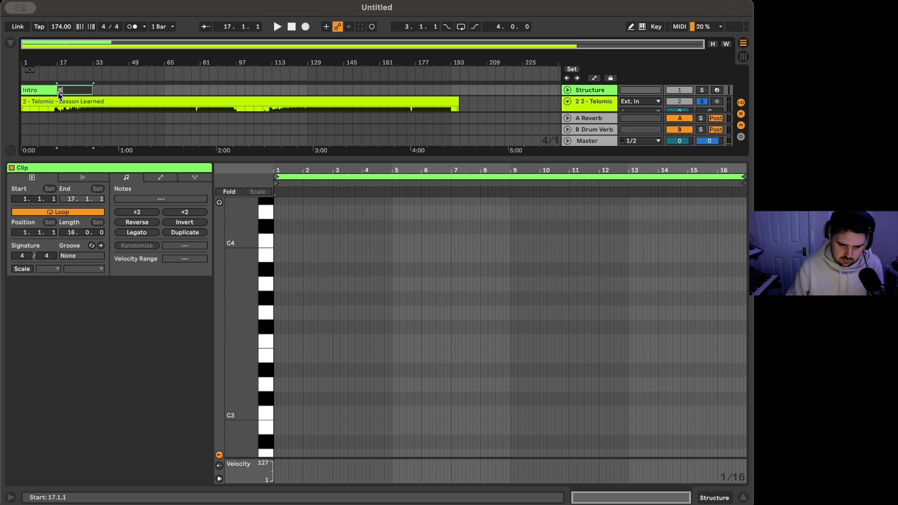
text(Build)
key(Return)
click(714, 503)
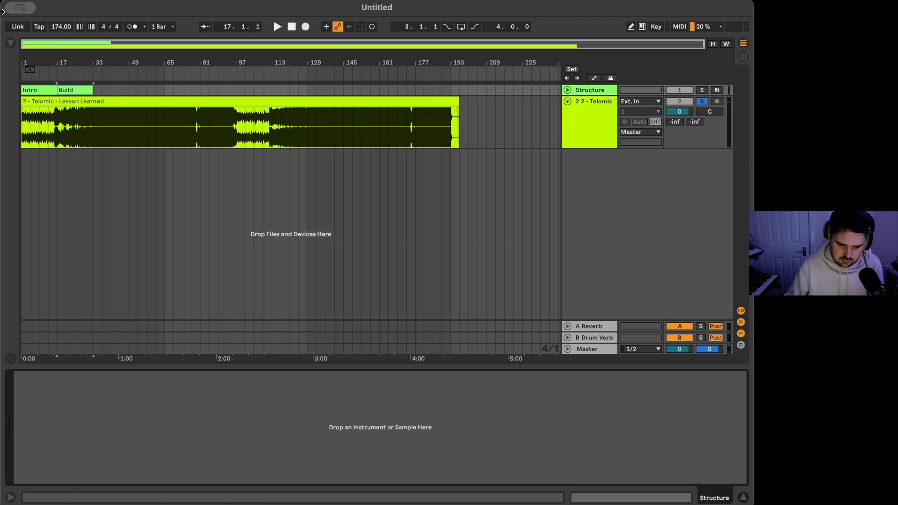
Create an empty Structure clip over bars 33 to 49 and duplicate it nine times to fill the track up to bar 193
drag(95, 92, 127, 91)
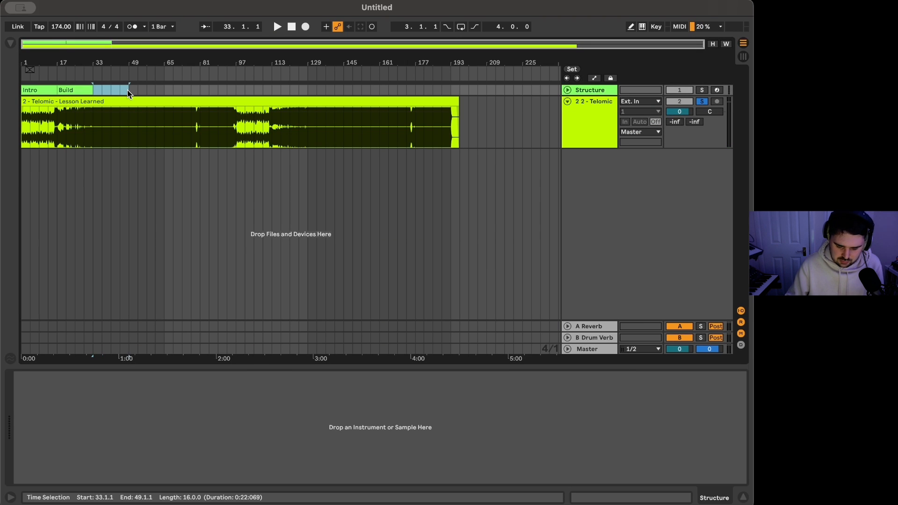
key(super+shift+m)
click(713, 498)
click(113, 91)
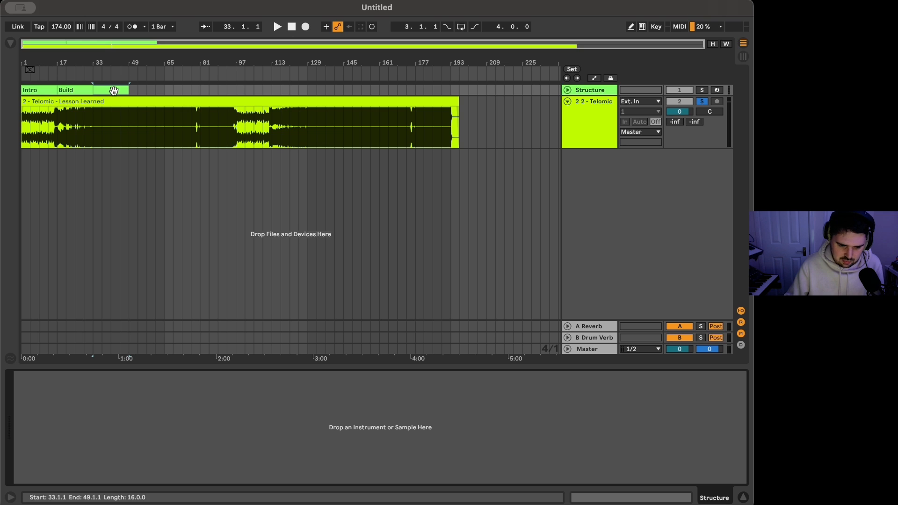
key(super+d)
key(super+d)
key(super+d)
key(super+d)
key(super+d)
key(super+d)
key(super+d)
key(super+d)
key(super+d)
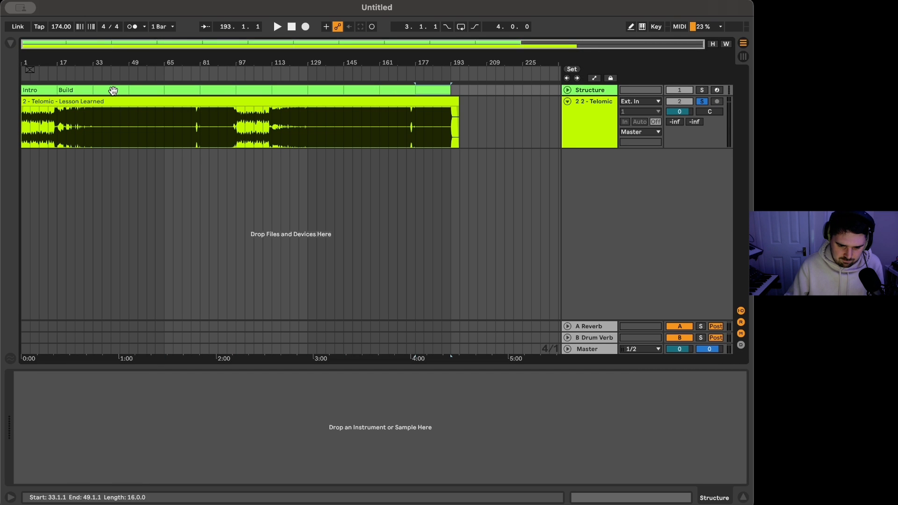
Listen to the soloed Lesson Learned track from bar 33 and rename the Structure clip covering bars 33 to 49 as Drop A
click(116, 91)
key(space)
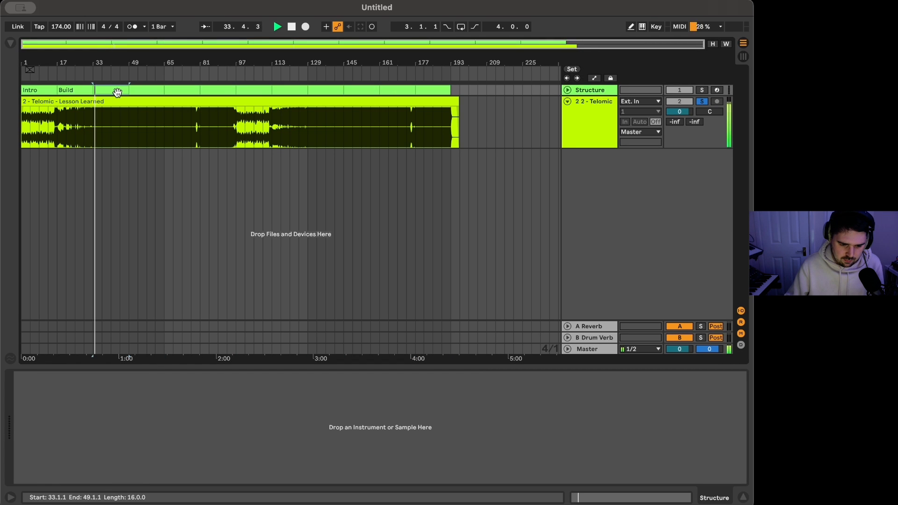
key(space)
key(super+r)
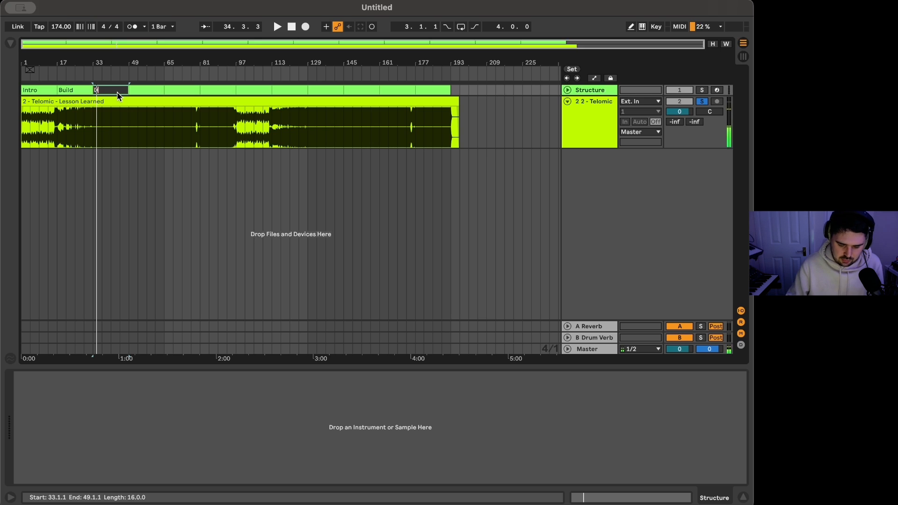
text(Drop A)
key(Return)
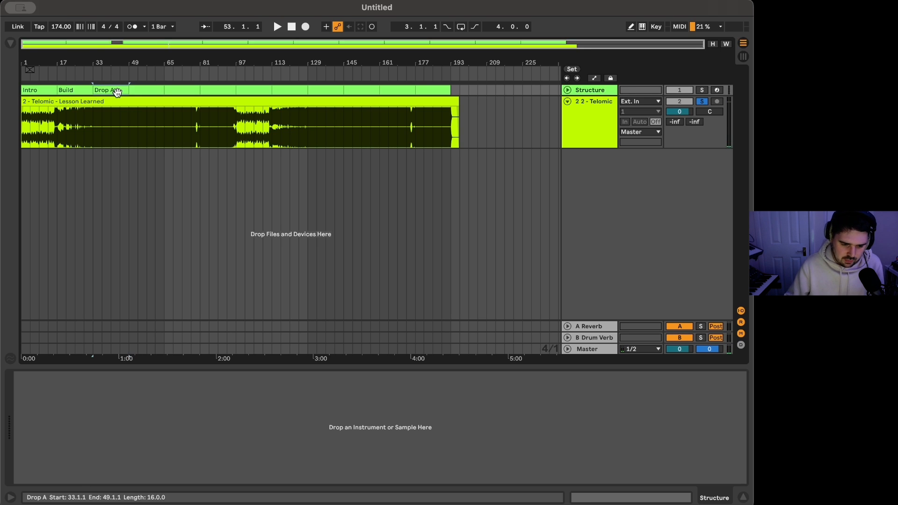
Listen to the Lesson Learned track from bar 49 and rename the Structure clip covering bars 49 to 65 as Drop B
click(146, 90)
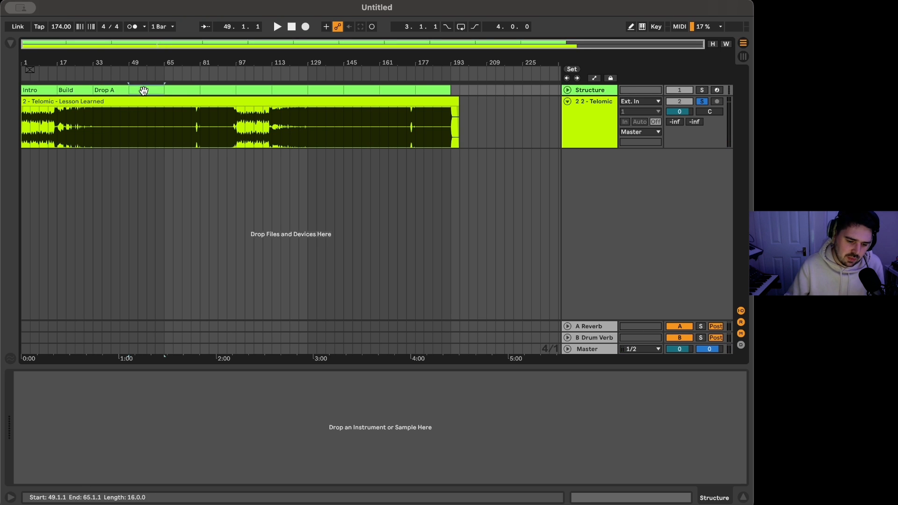
click(129, 131)
key(space)
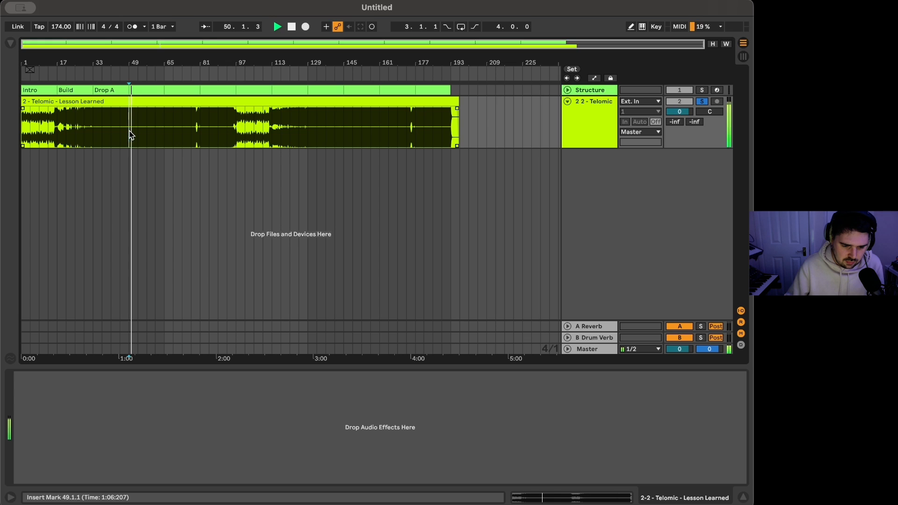
key(space)
click(143, 91)
key(super+r)
text(Drop)
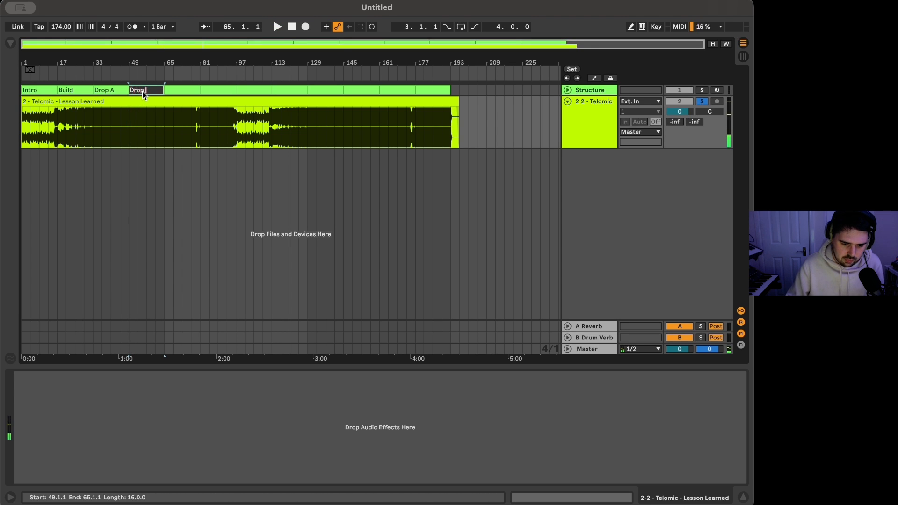
text( B)
key(Return)
Listen to the track from bars 69 and 65 and rename the Structure clip covering bars 65 to 81 as Drop C
click(170, 134)
key(space)
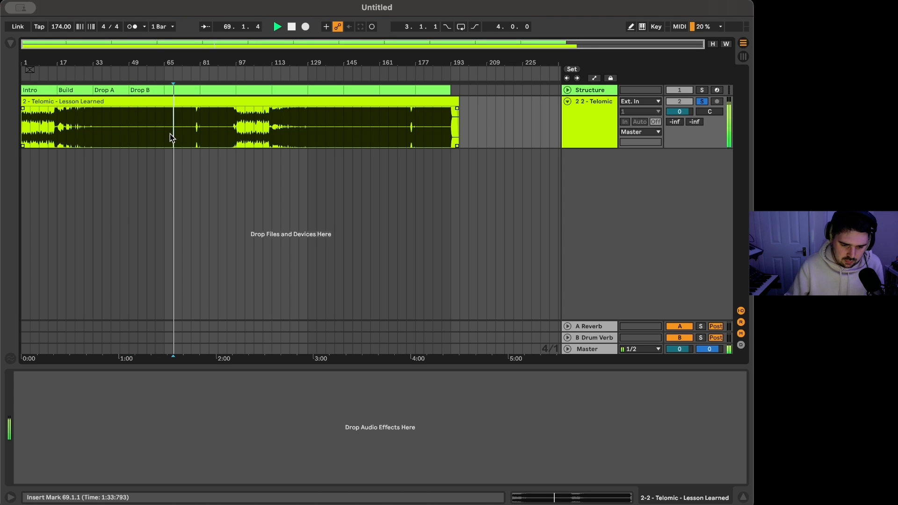
key(space)
click(166, 136)
key(space)
click(179, 92)
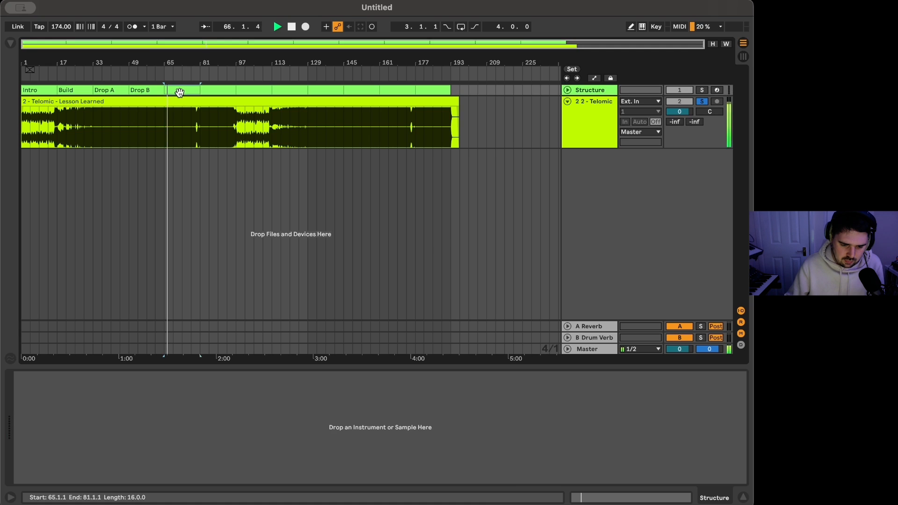
key(space)
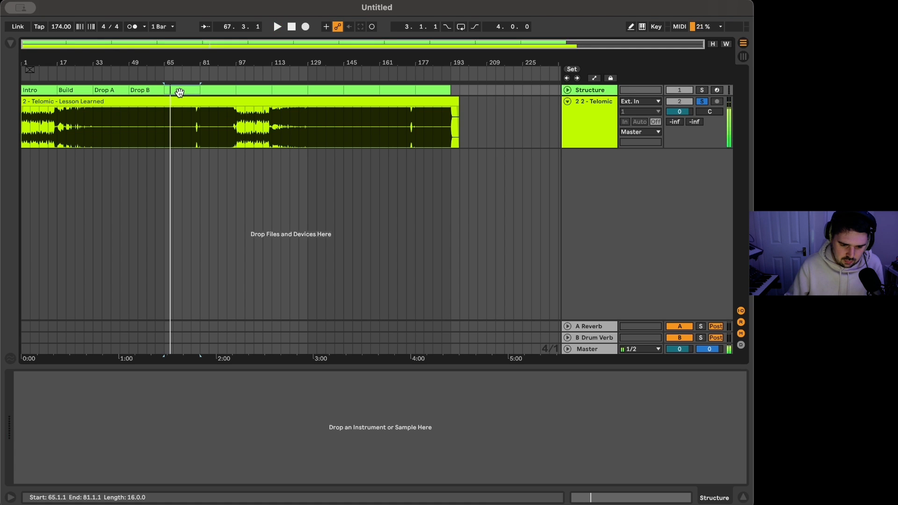
click(181, 95)
key(Return)
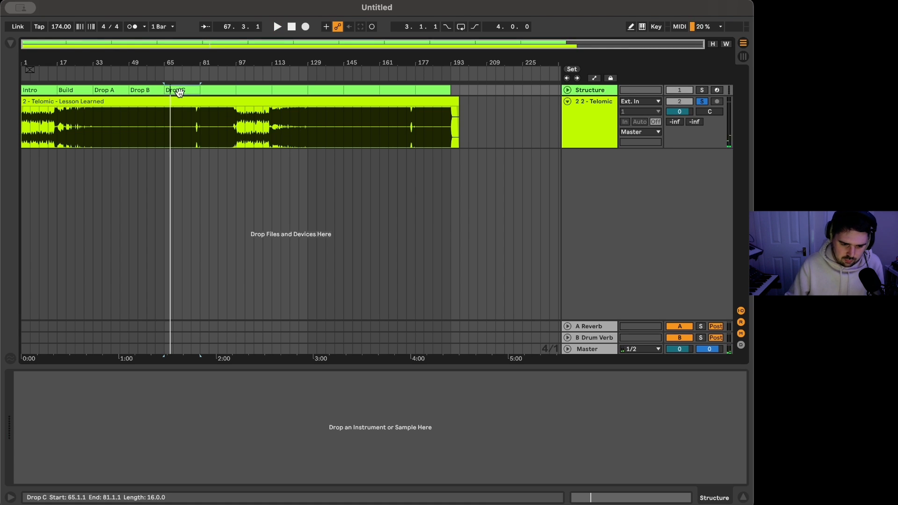
Compare the track around bar 81 with the Drop A section at bar 37 and rename the Structure clip over bars 81 to 97 as Drop A - 2
scroll(195, 127, up, 5)
click(201, 125)
key(space)
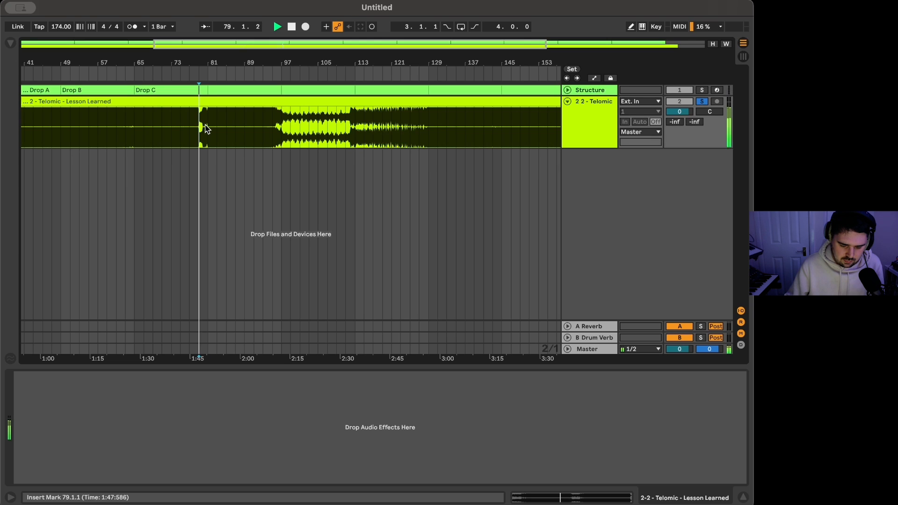
key(w)
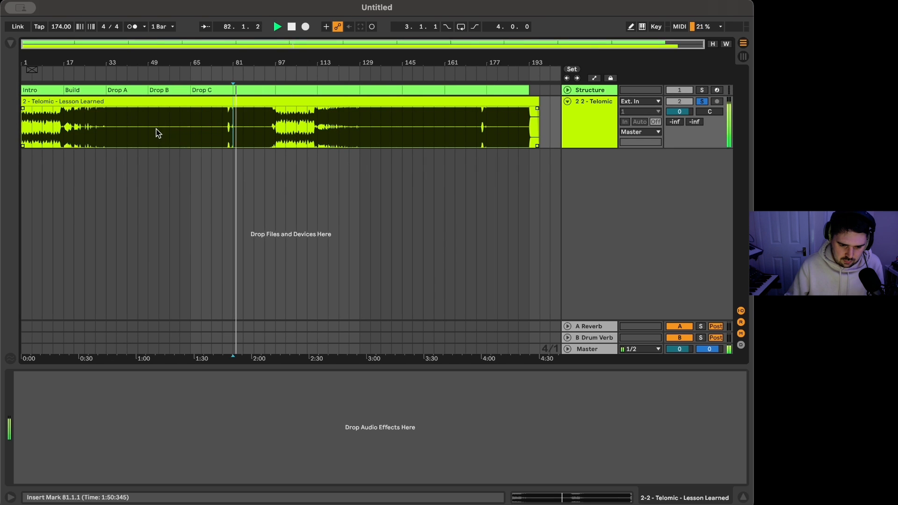
click(113, 132)
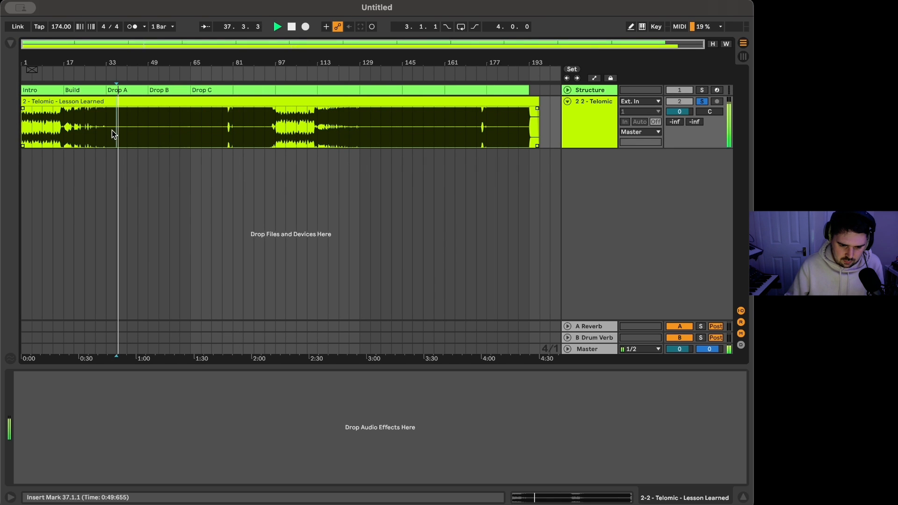
key(space)
click(233, 125)
key(space)
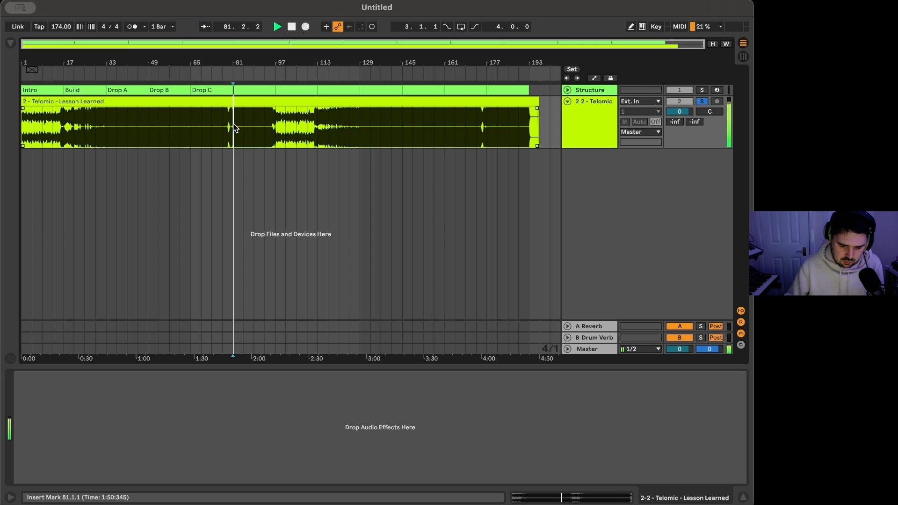
key(super+r)
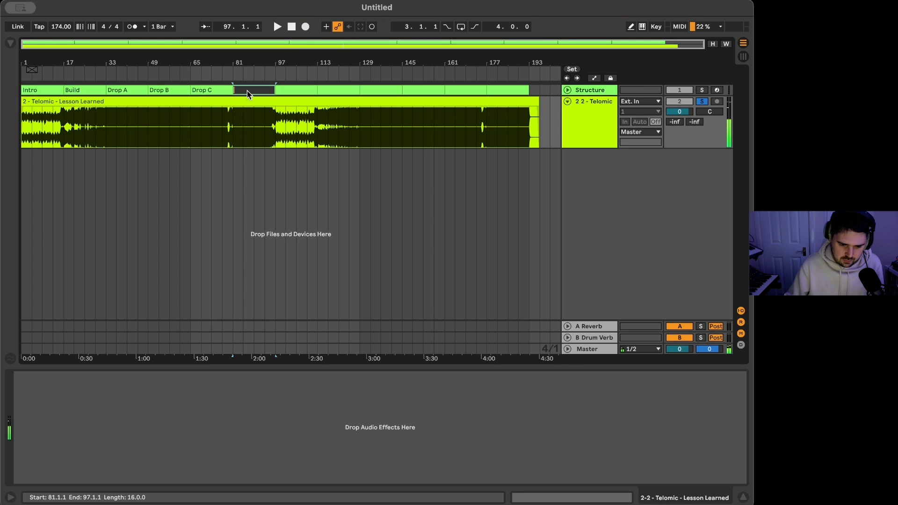
text(Drop A -)
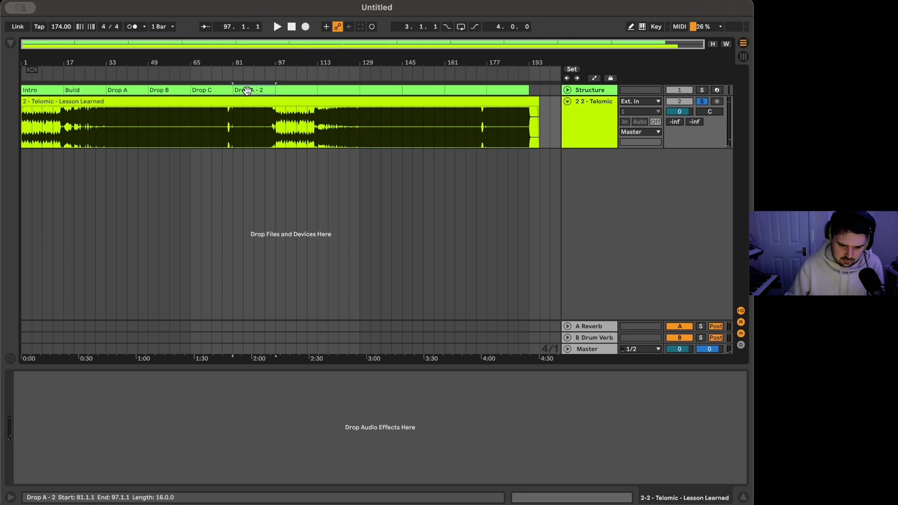
text(2)
key(Return)
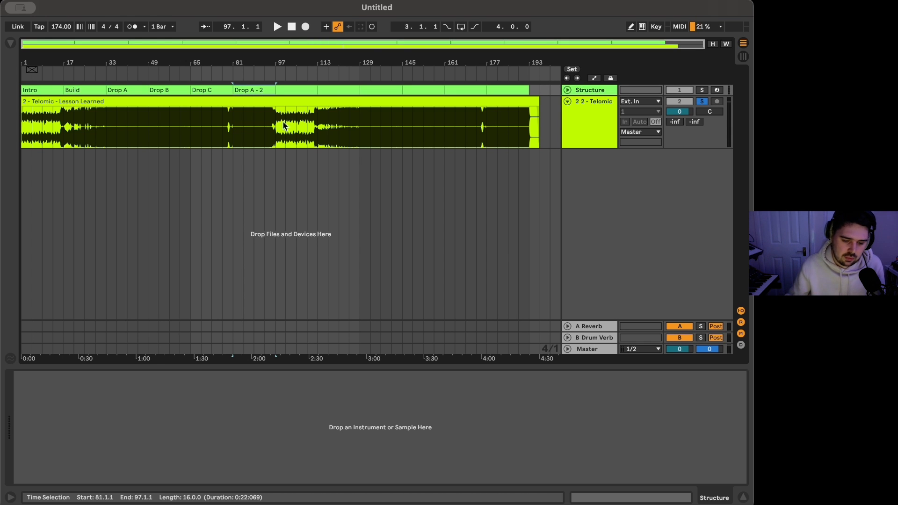
Listen to the track from bar 97 and rename the Structure clip covering bars 97 to 113 as Breakdown
click(276, 134)
key(space)
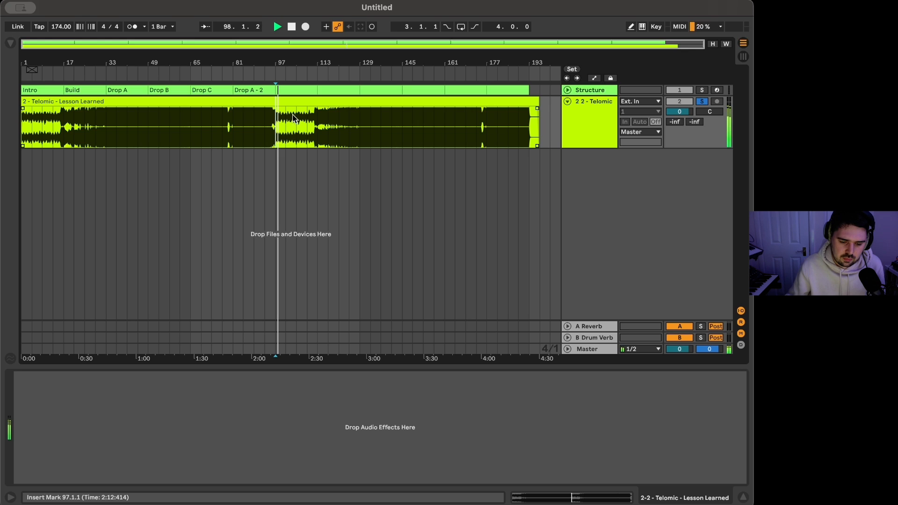
click(300, 88)
key(space)
key(super+r)
text(Breakd)
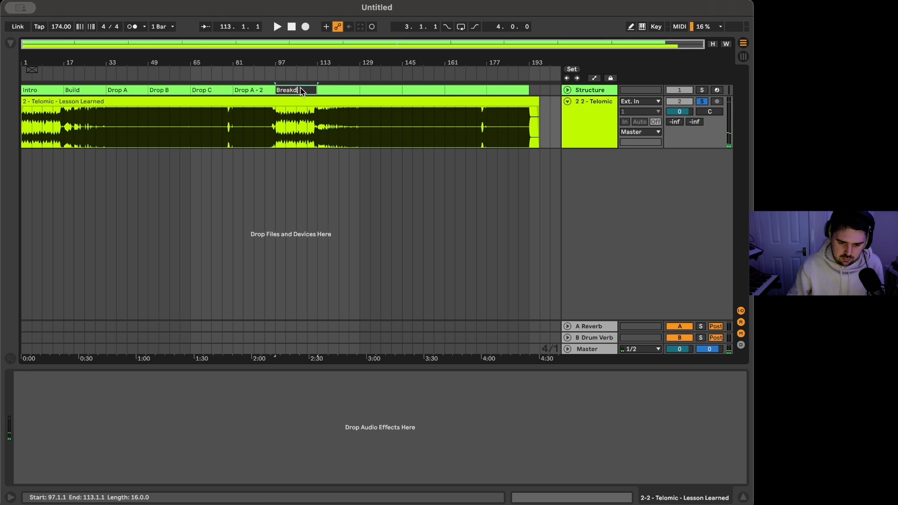
text(own)
key(Return)
Listen to the track from bar 113 and rename the Structure clip covering bars 113 to 129 as Build - 2
click(317, 135)
key(space)
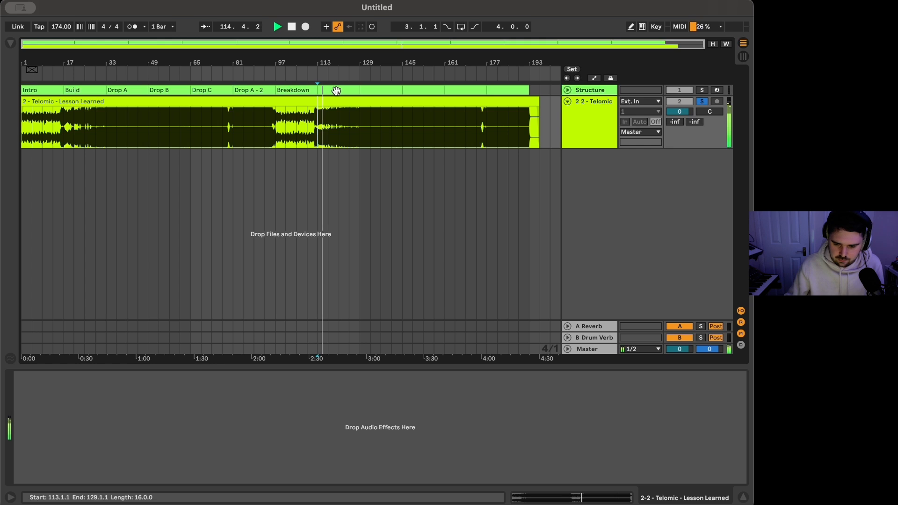
key(space)
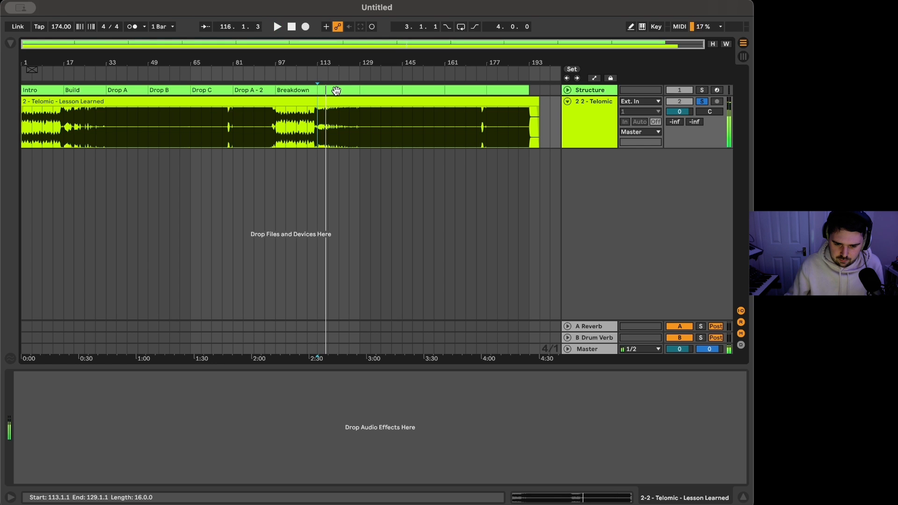
click(336, 90)
key(super+r)
text(Build)
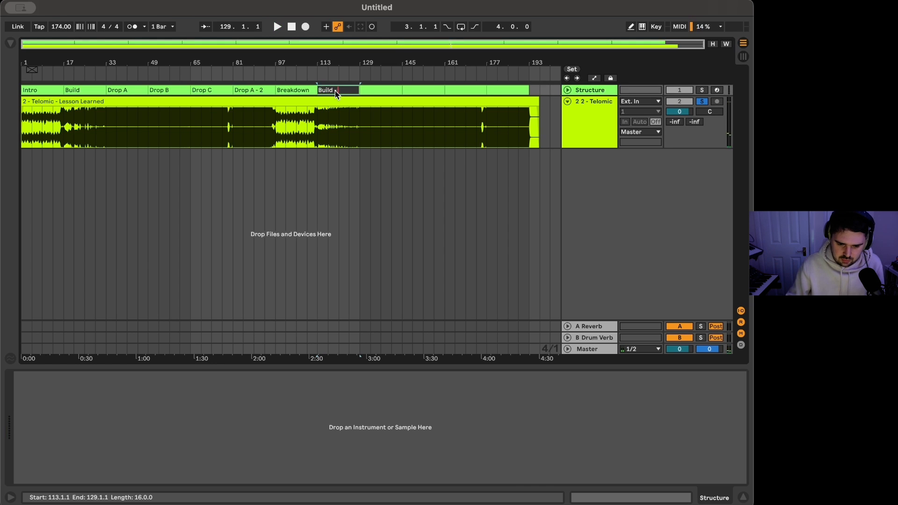
text( - 2)
key(Return)
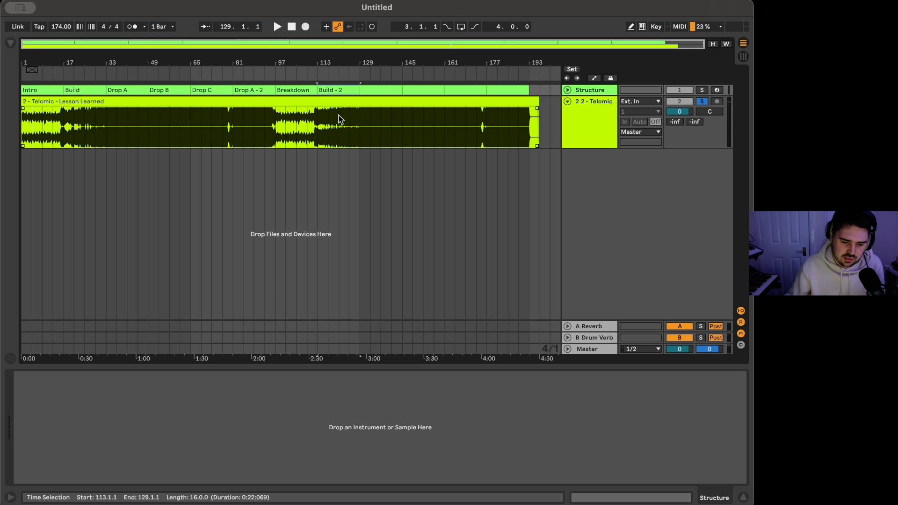
Compare the Build - 2 section from bar 117 with the first Build from bar 21 and unsolo the Lesson Learned track
click(318, 133)
click(328, 133)
key(space)
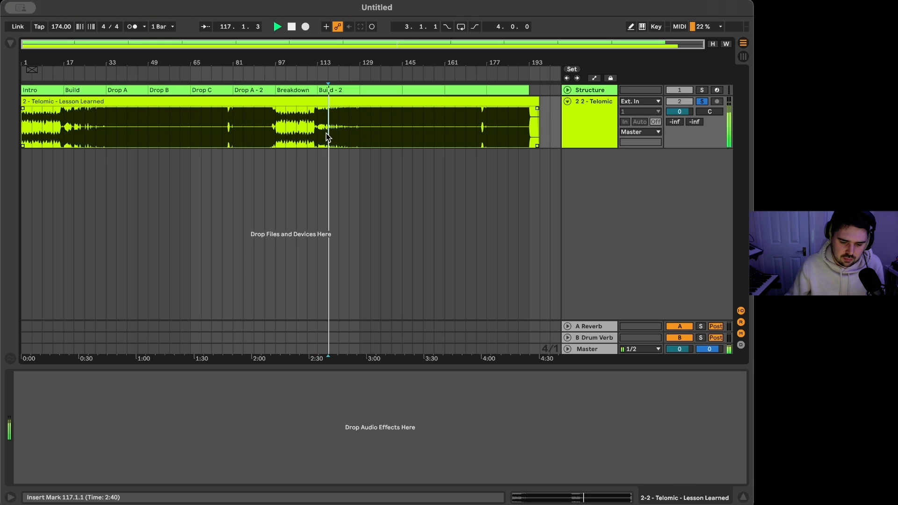
click(75, 135)
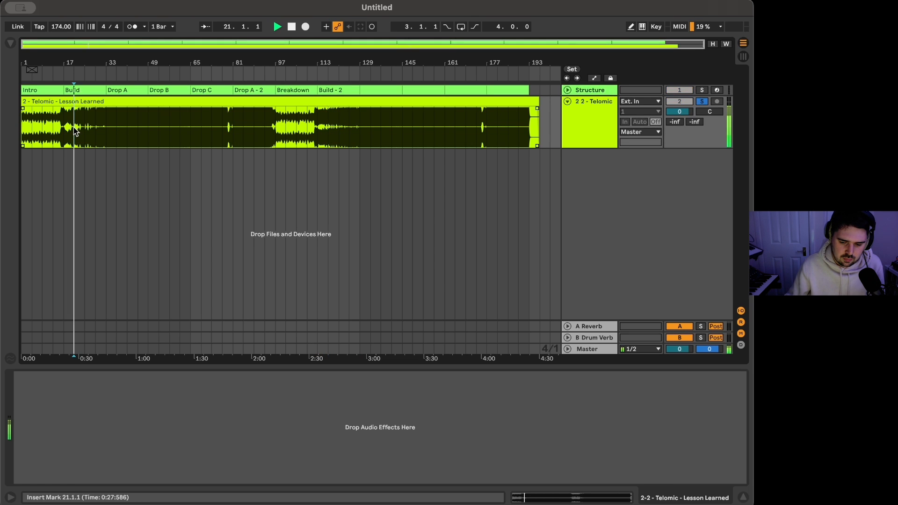
key(s)
key(space)
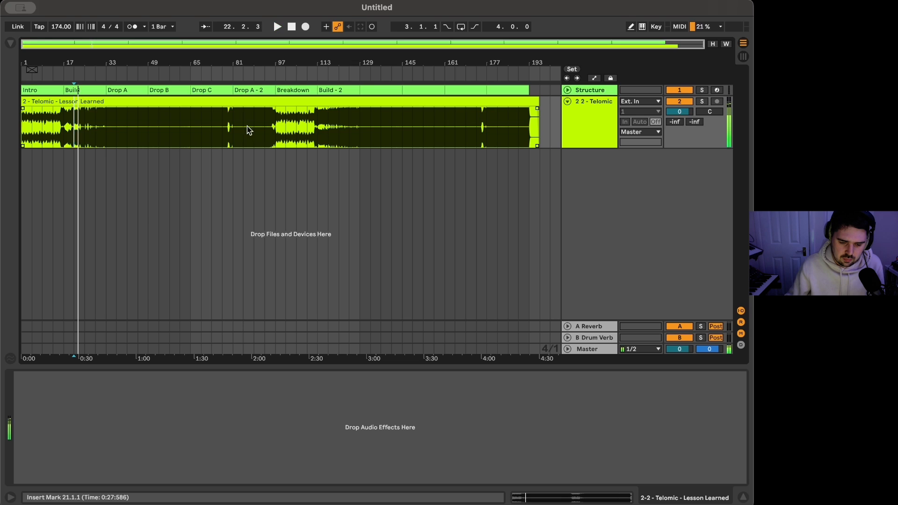
Listen to the track from bars 125 and 129 and rename the Structure clip covering bars 129 to 145 as Drop A Vari
click(347, 135)
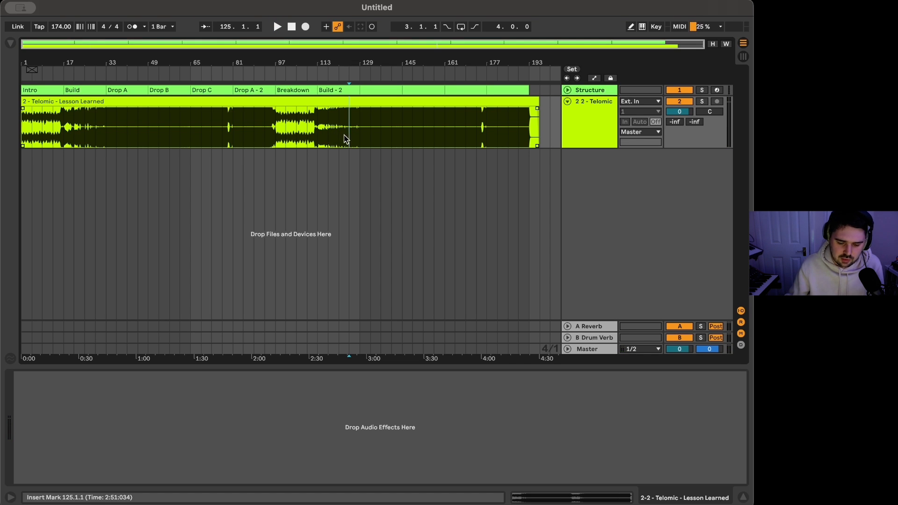
key(space)
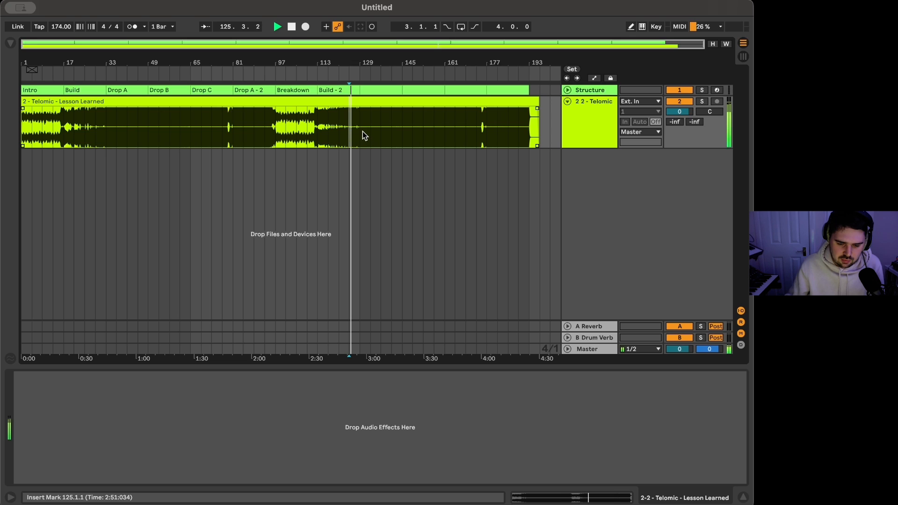
click(364, 136)
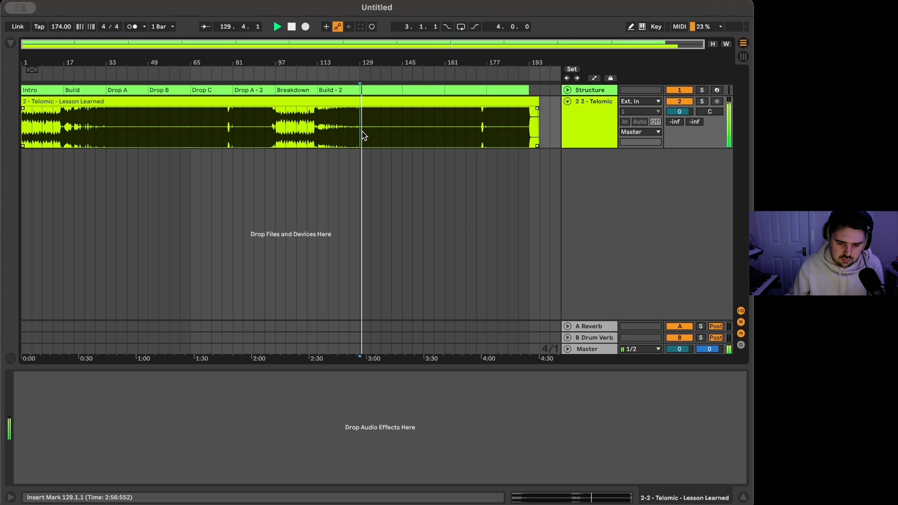
click(378, 91)
key(space)
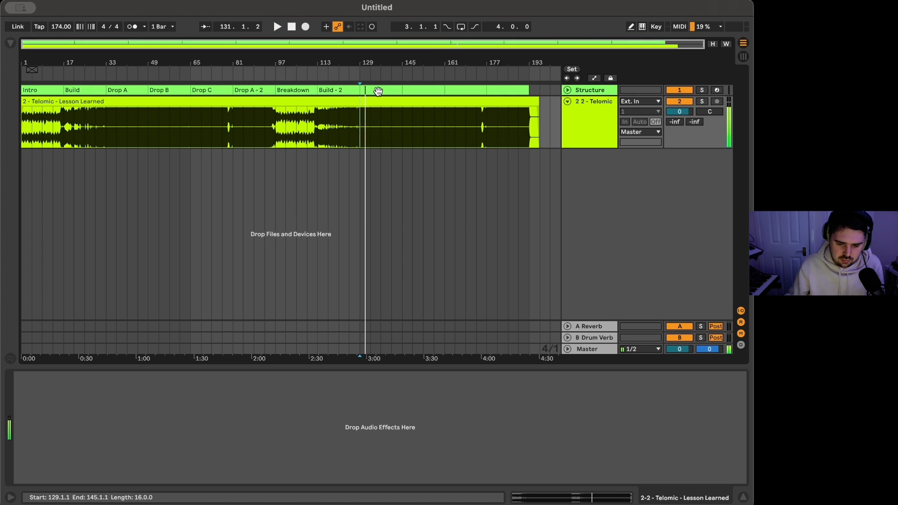
click(378, 91)
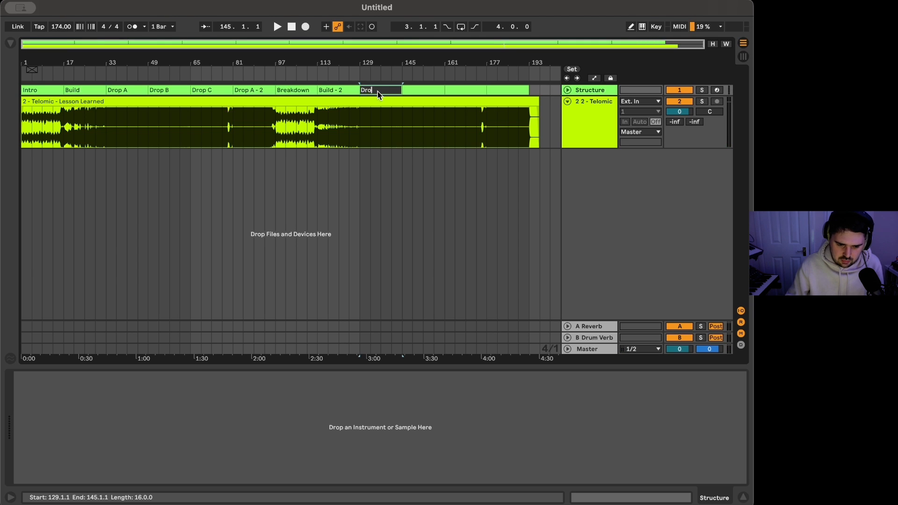
text(p A Vari)
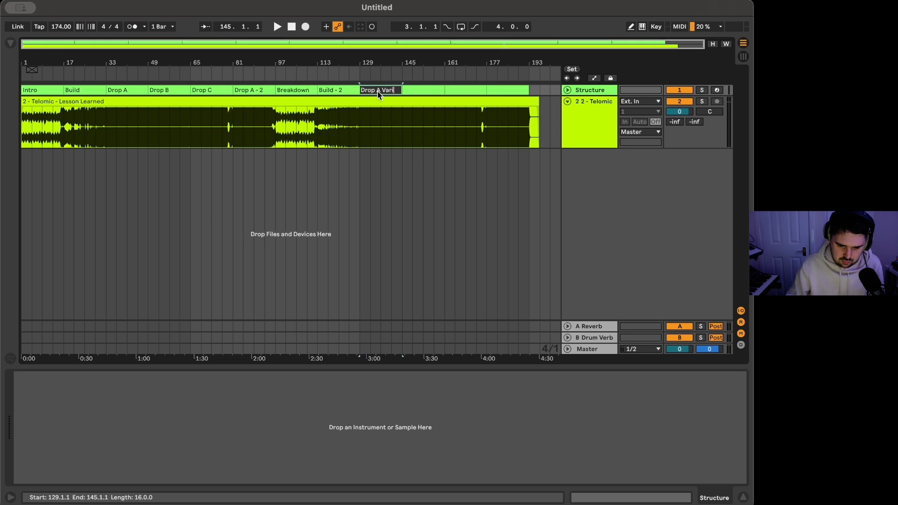
key(Return)
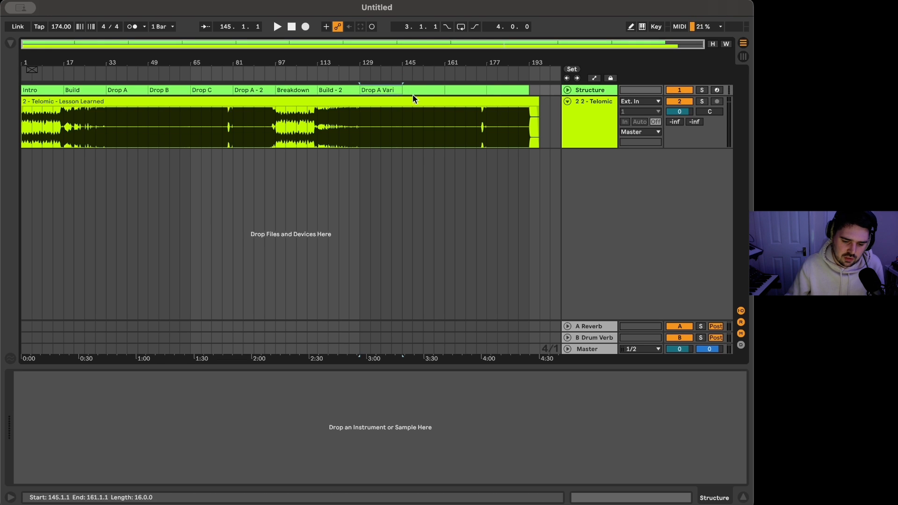
Compare the track at bar 145 with bar 49 and rename the Structure clip covering bars 145 to 161 as Drop B - Vari
click(402, 130)
key(space)
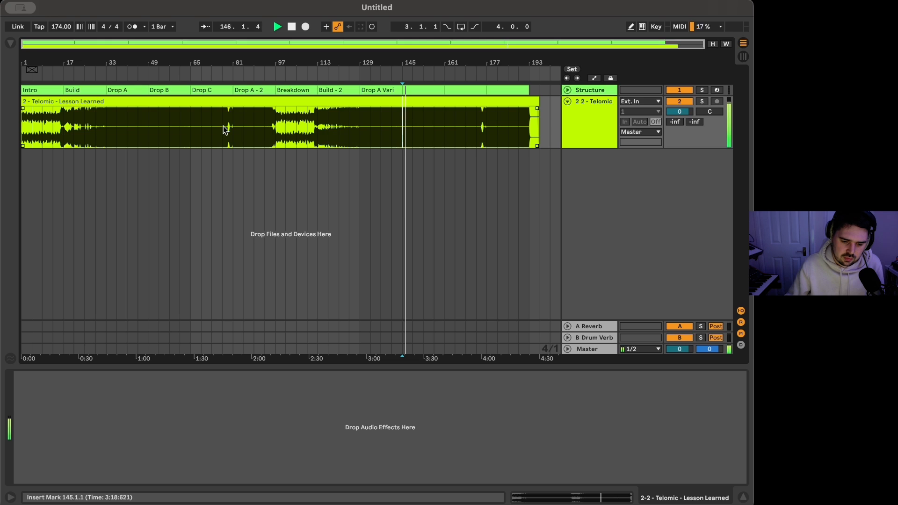
click(147, 132)
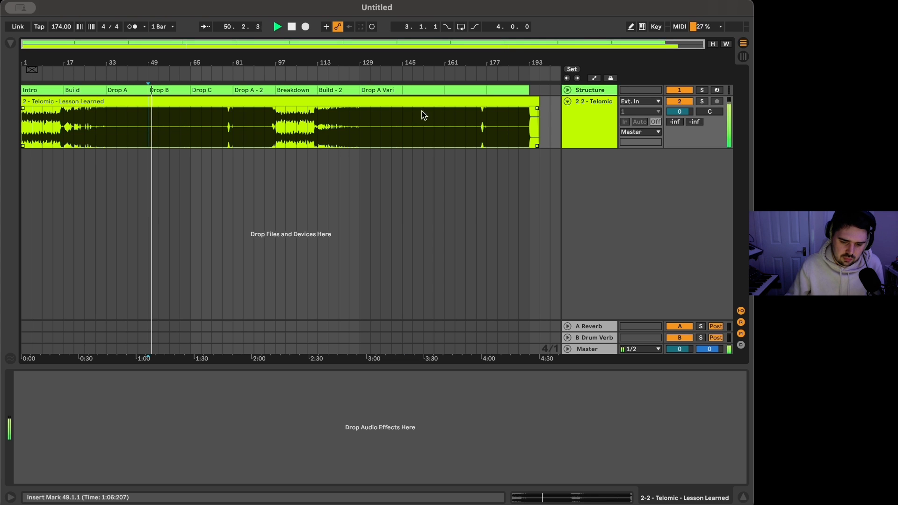
click(405, 128)
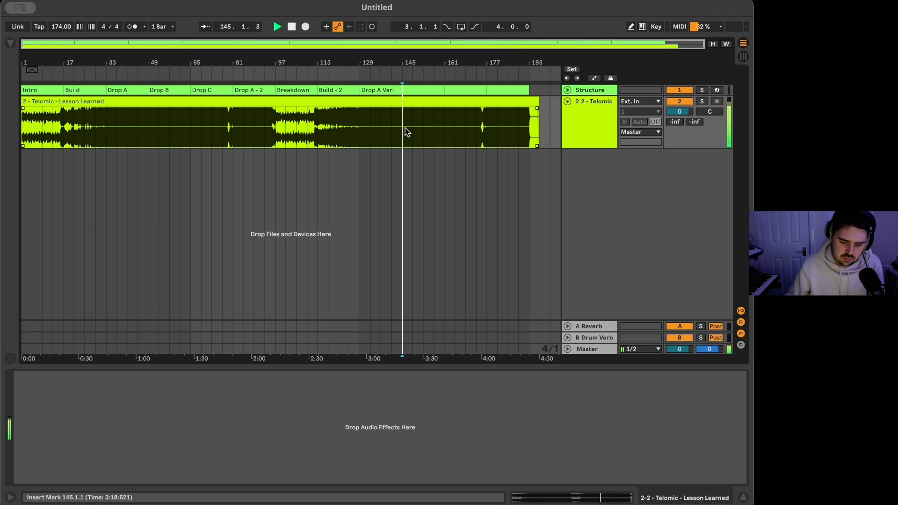
key(space)
click(423, 95)
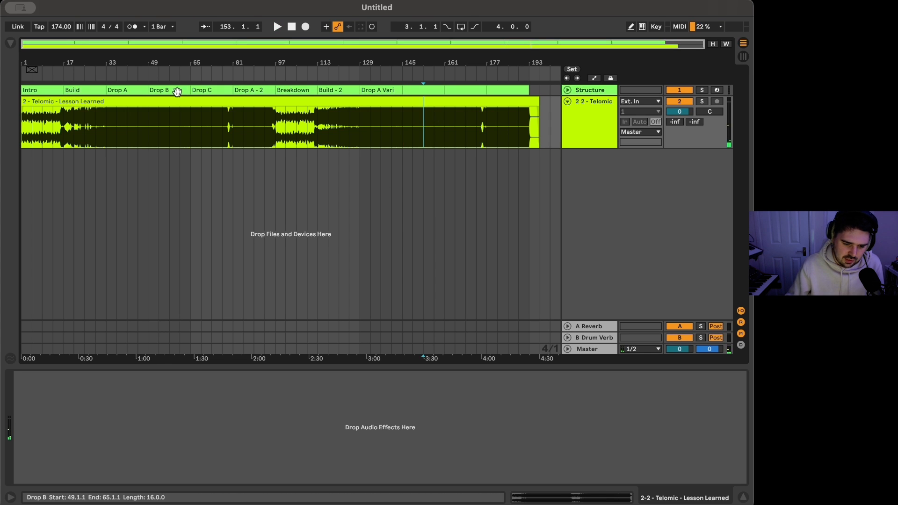
click(419, 91)
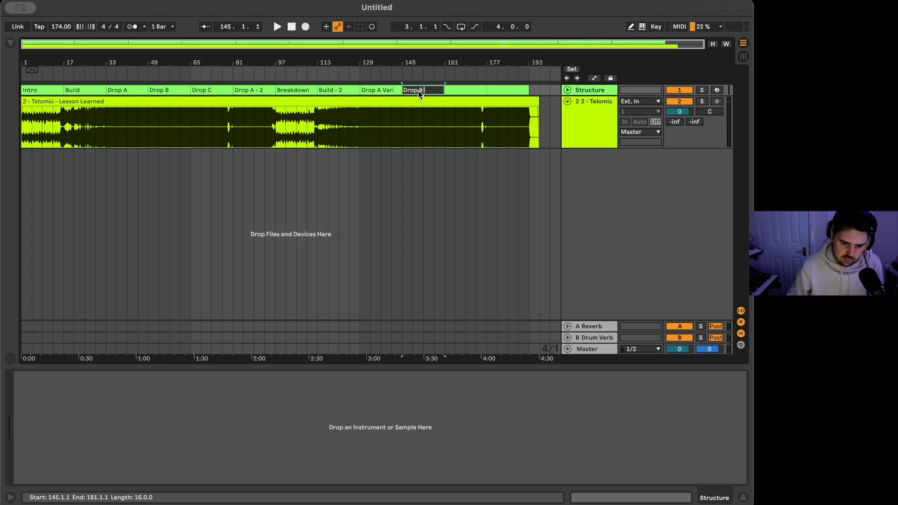
text(ari)
key(Return)
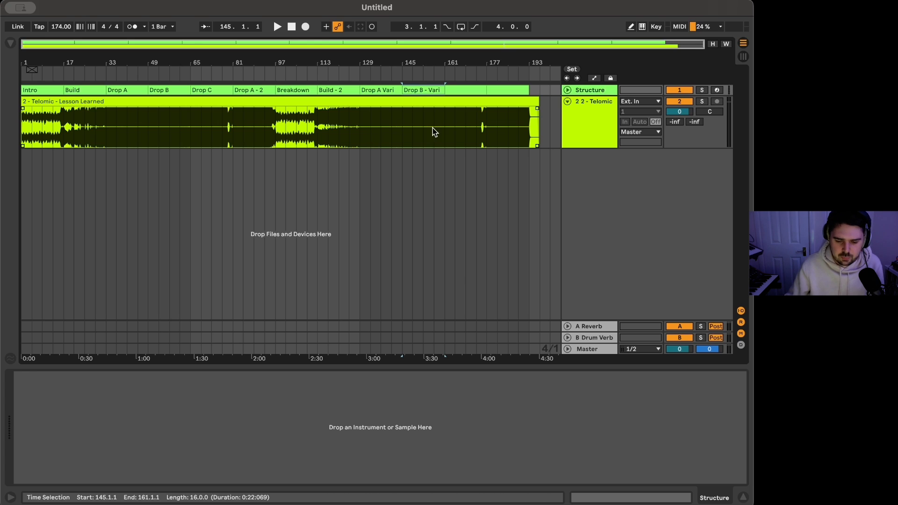
Compare the track at bar 161 with bar 65 and copy the Drop C clip onto Structure bars 161 to 177
drag(106, 127, 273, 127)
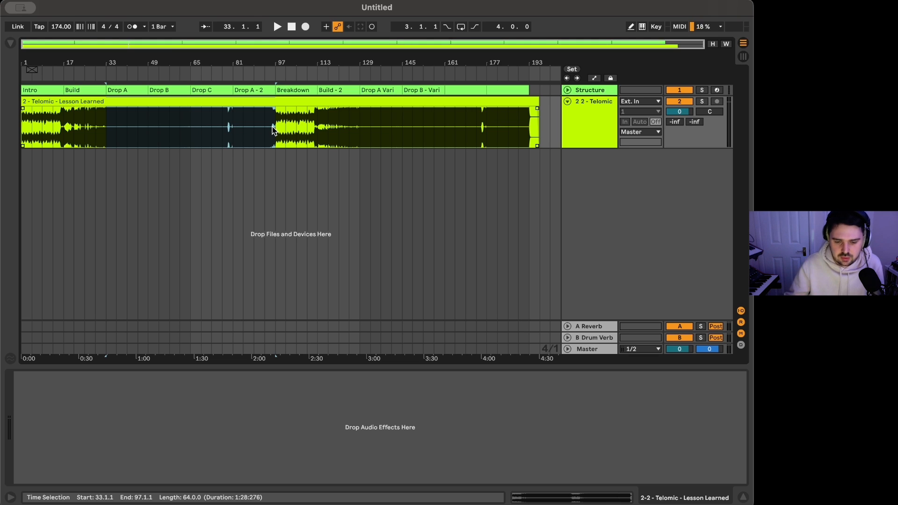
drag(357, 119, 397, 125)
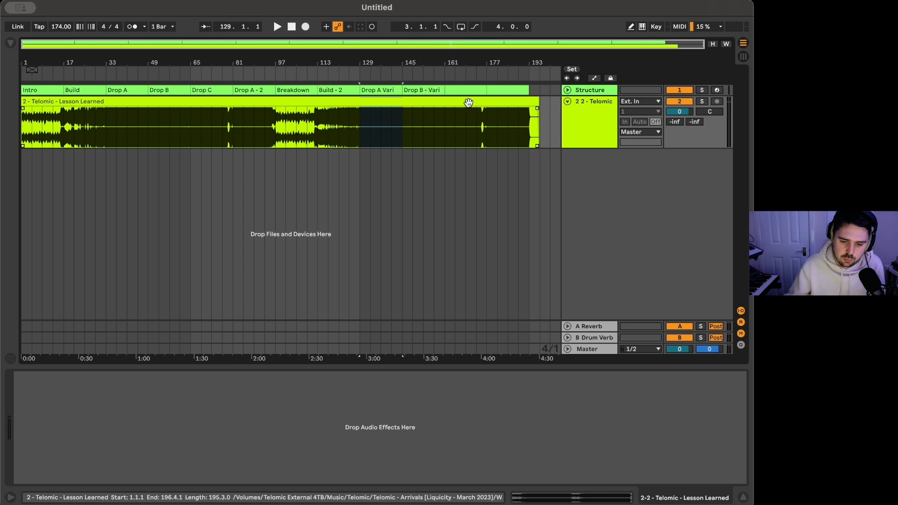
click(443, 134)
key(space)
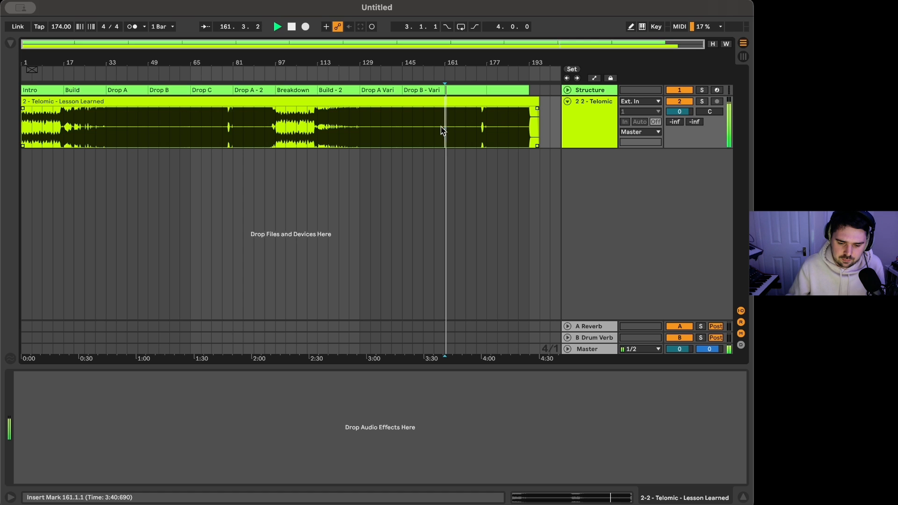
click(190, 140)
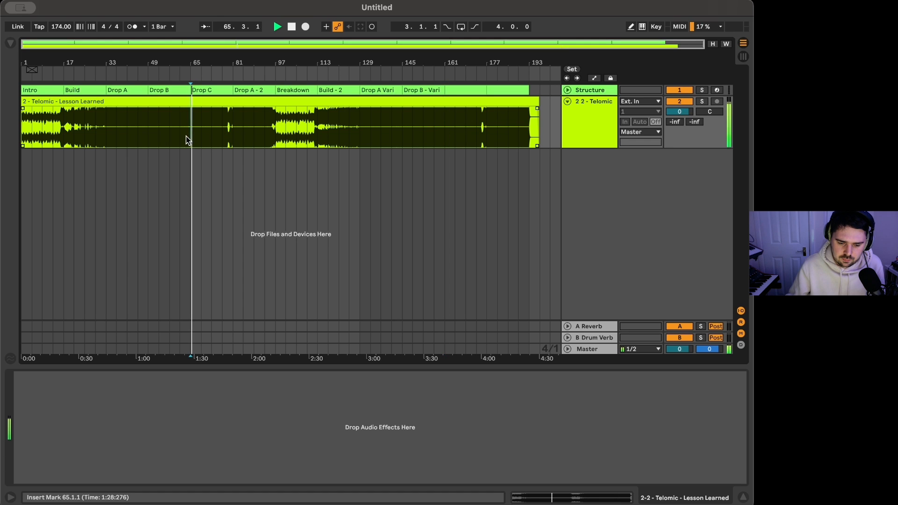
key(space)
click(205, 90)
key(super+c)
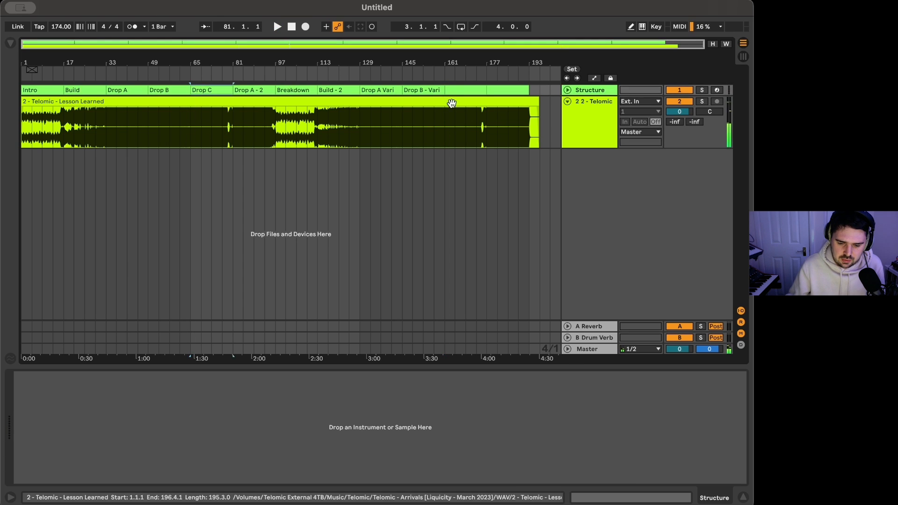
click(455, 91)
key(super+v)
Compare the track from bars 177 and 181 with bar 81 and copy the Drop A - 2 clip onto Structure bars 177 to 193
click(487, 131)
key(space)
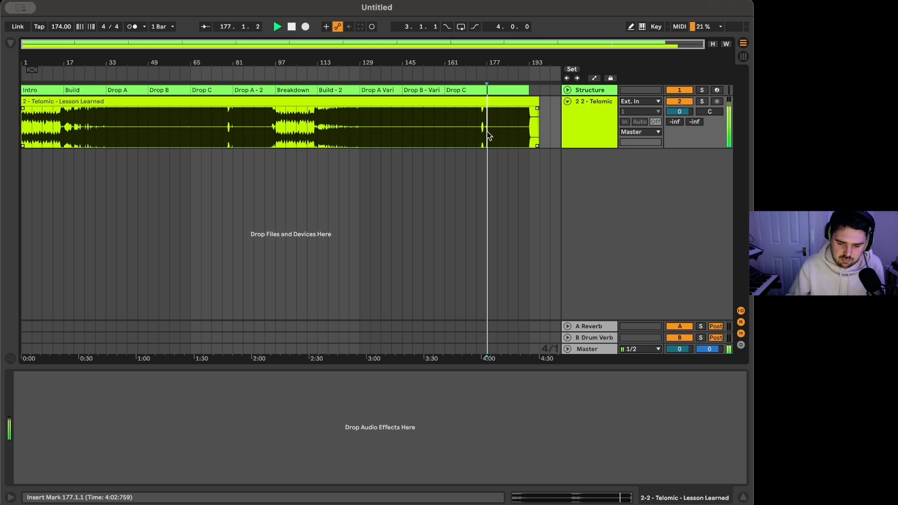
click(233, 135)
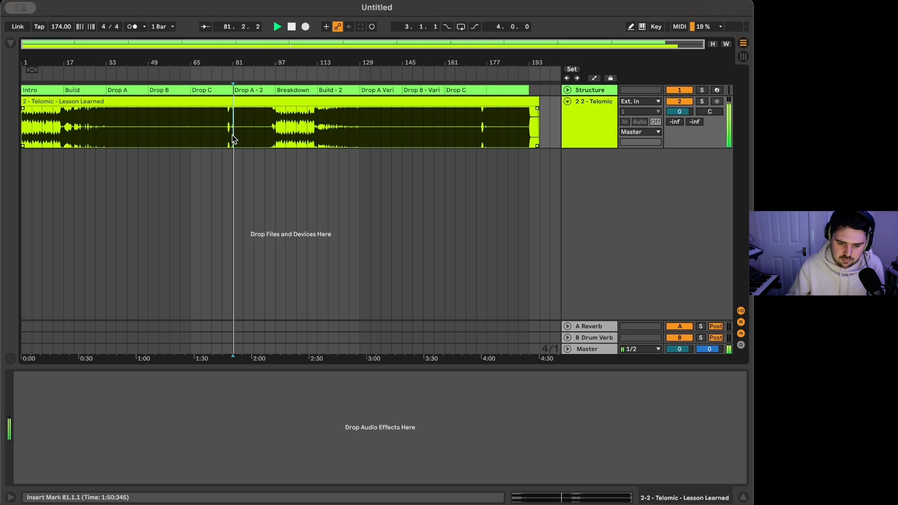
click(496, 127)
key(space)
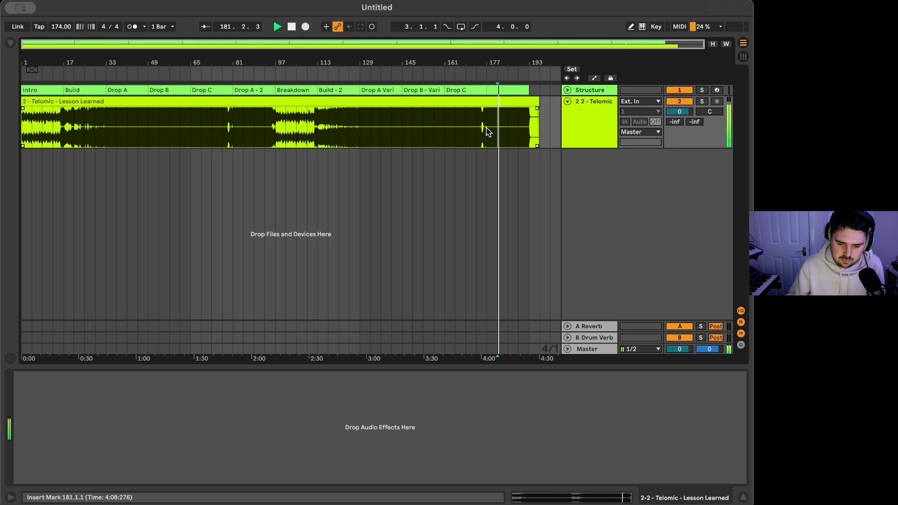
key(space)
click(249, 90)
click(504, 89)
key(super+v)
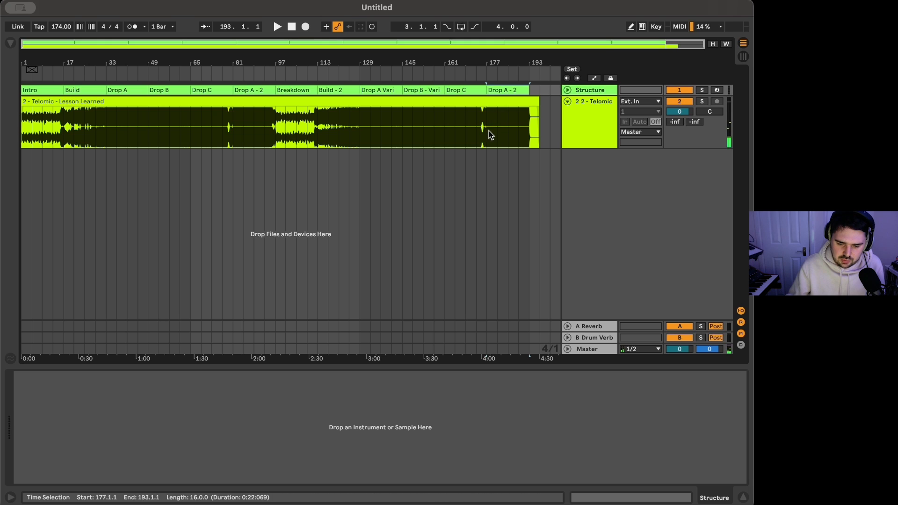
click(490, 133)
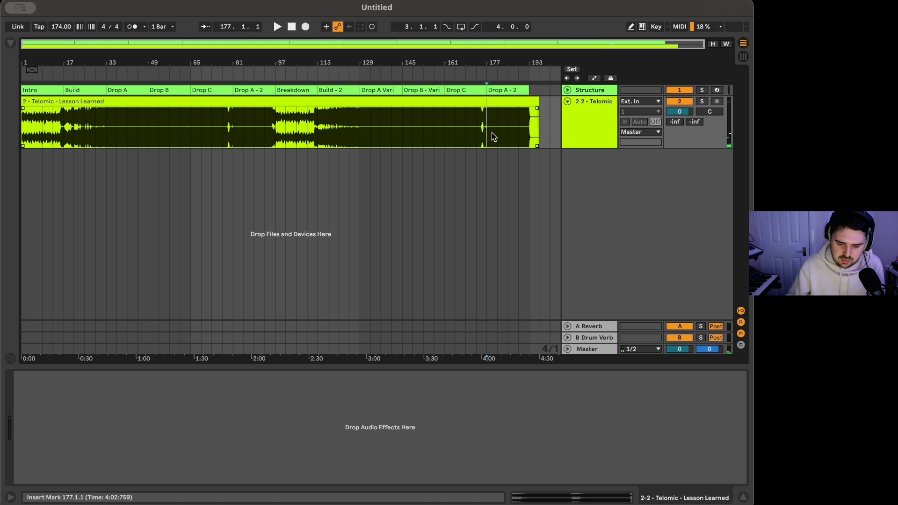
Delete the Lesson Learned audio track and mark the range from bar 5 to bar 193 below the Structure clips
click(582, 103)
key(Delete)
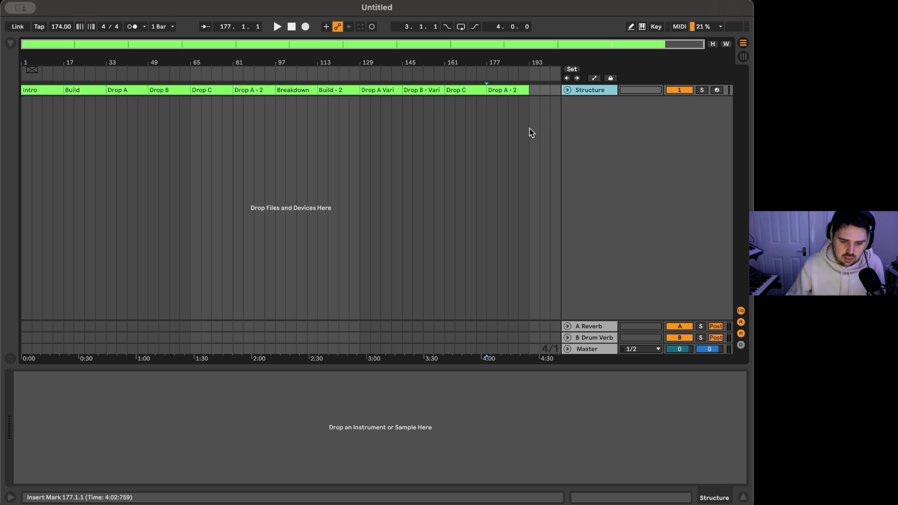
drag(529, 129, 30, 136)
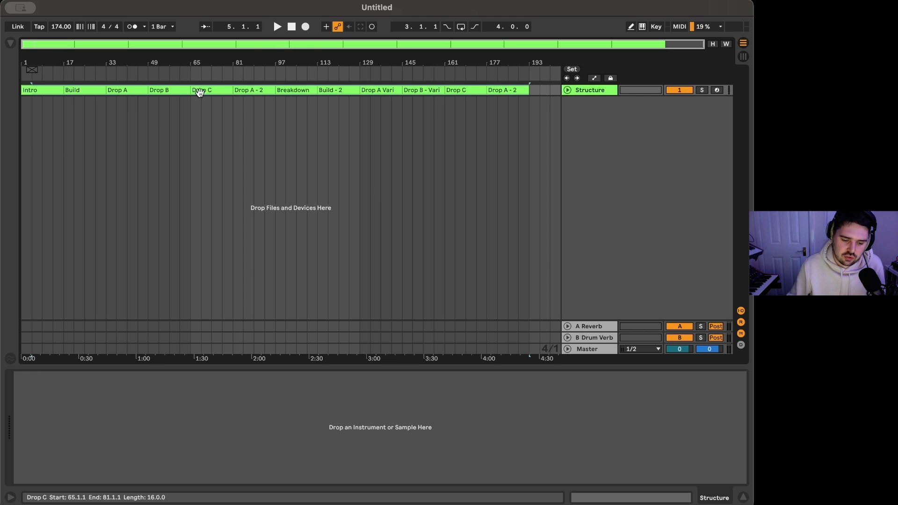
Try to open a 16-bar gap after the Intro by moving Build and all Structure clips from Drop A onward 16 bars later
click(128, 90)
shift+click(511, 91)
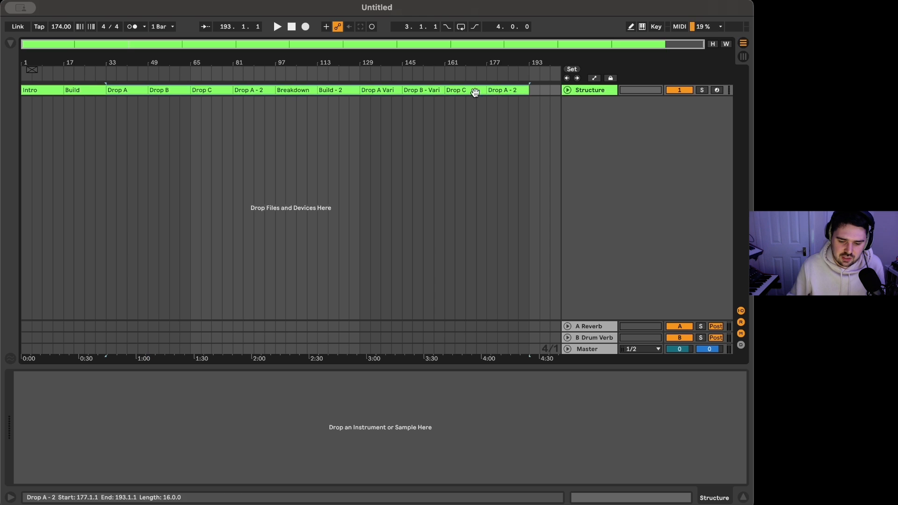
drag(117, 90, 164, 100)
click(68, 91)
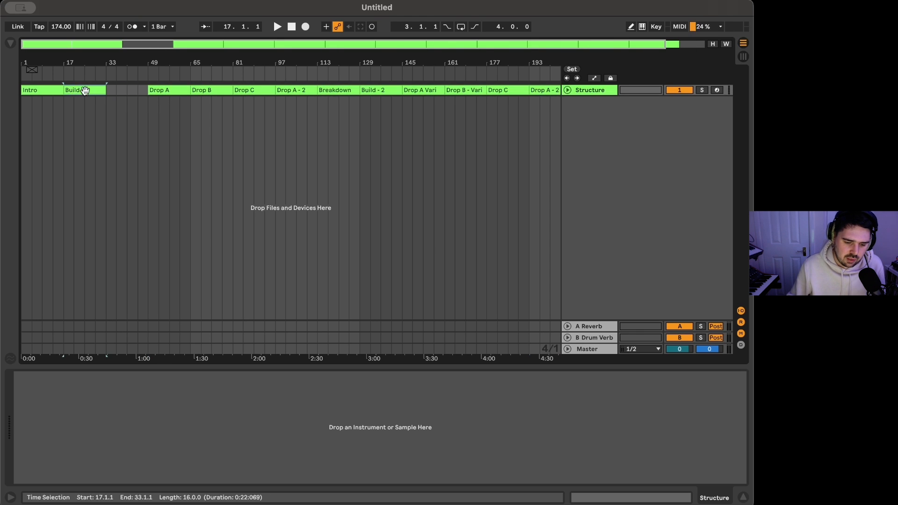
mouse_move(85, 91)
mouse_down()
mouse_move(122, 96)
mouse_move(82, 98)
mouse_move(124, 98)
mouse_move(63, 89)
mouse_move(96, 89)
mouse_up()
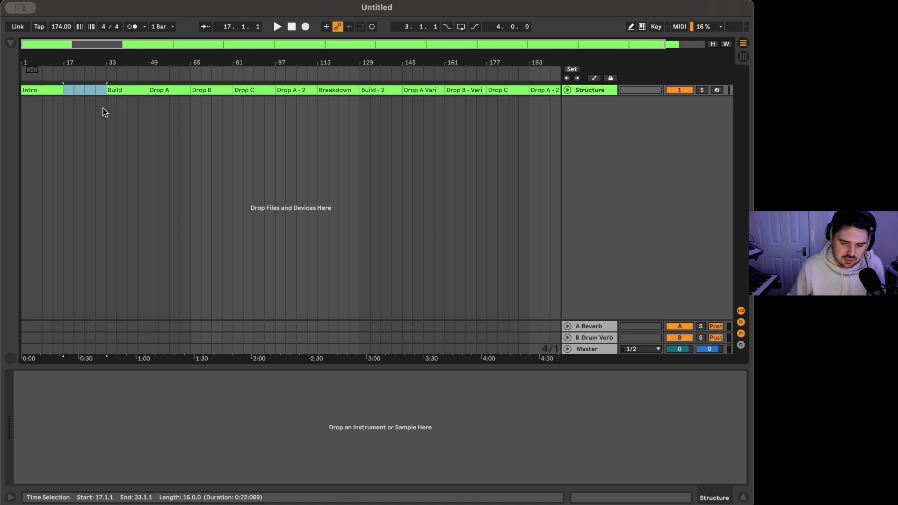
key(super+shift+Delete)
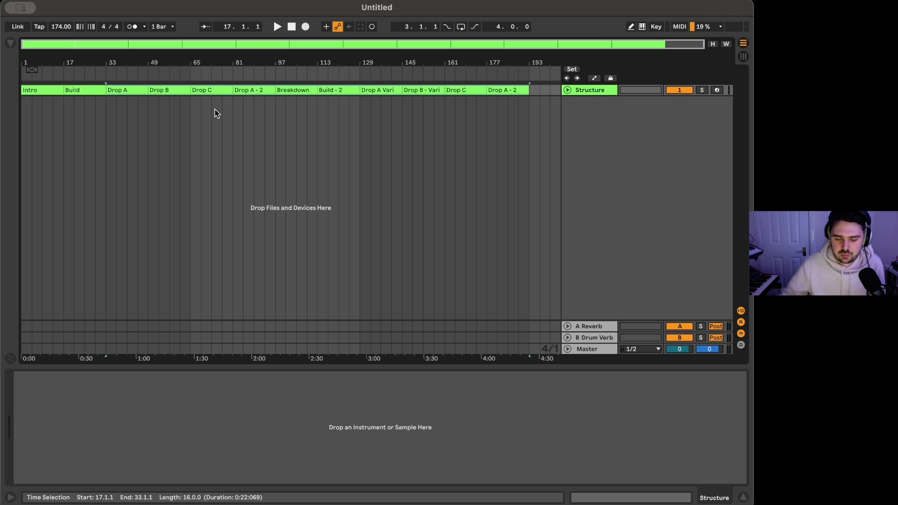
click(321, 125)
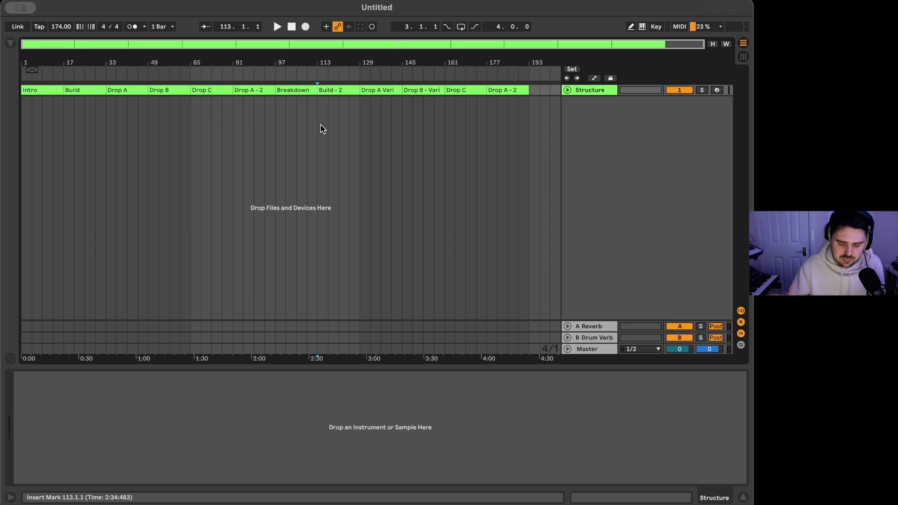